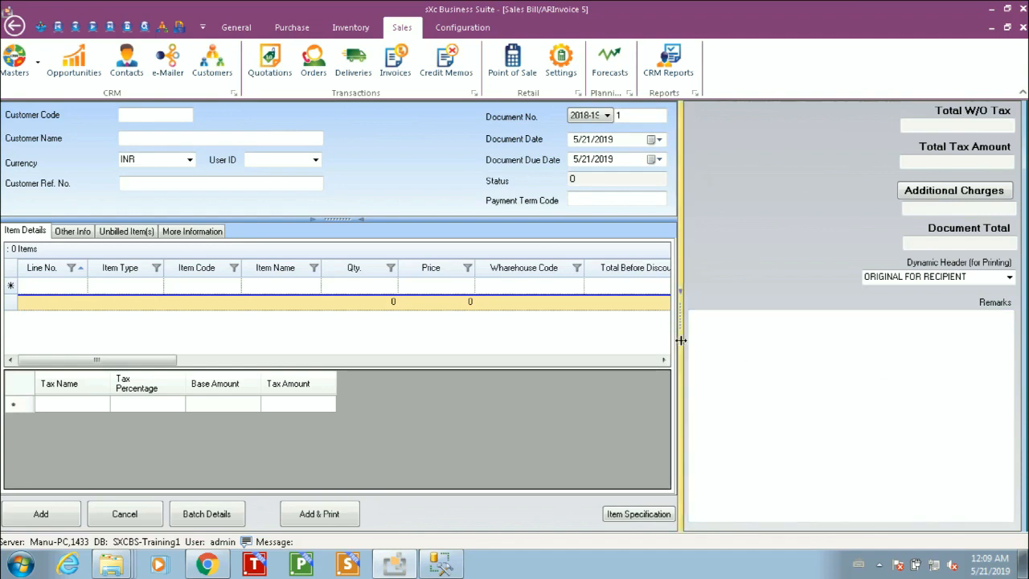
Widen the invoice's item details area by narrowing the adjacent totals and remarks pane.
drag(682, 344, 853, 344)
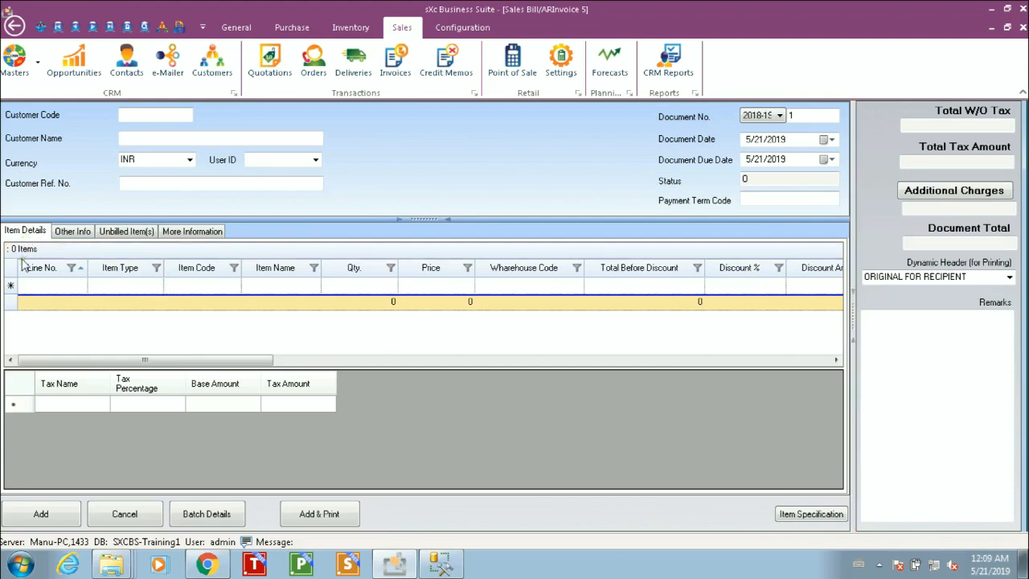
drag(199, 360, 90, 354)
mouse_move(92, 355)
mouse_down()
mouse_move(439, 377)
mouse_move(655, 372)
mouse_move(694, 357)
mouse_move(450, 337)
mouse_move(92, 341)
mouse_up()
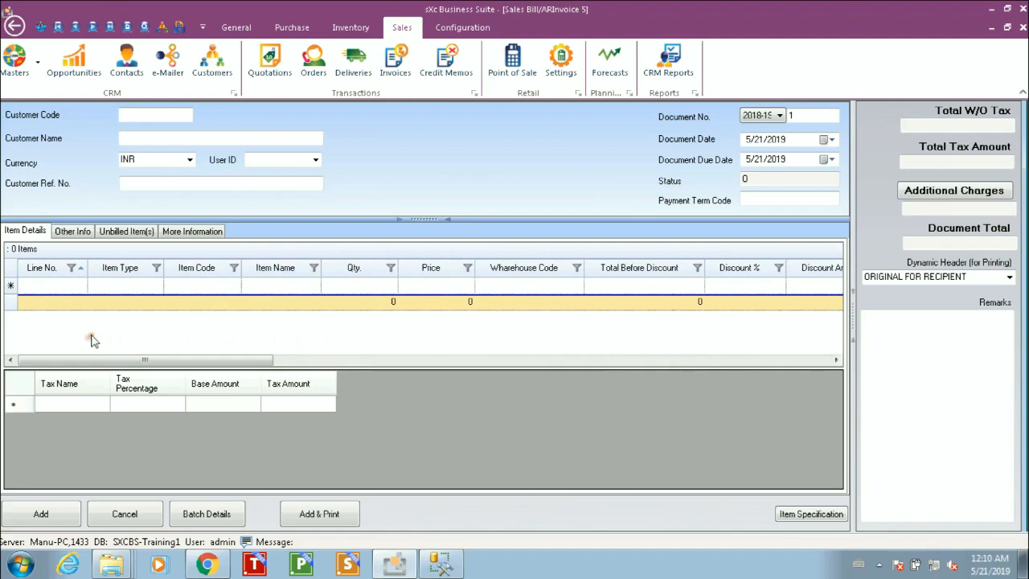
Using the item grid's field chooser, hide the ControlFrequency, HeCess Pass-On, ECess Pass-On and Excise Duty Pass-On columns.
right_click(117, 273)
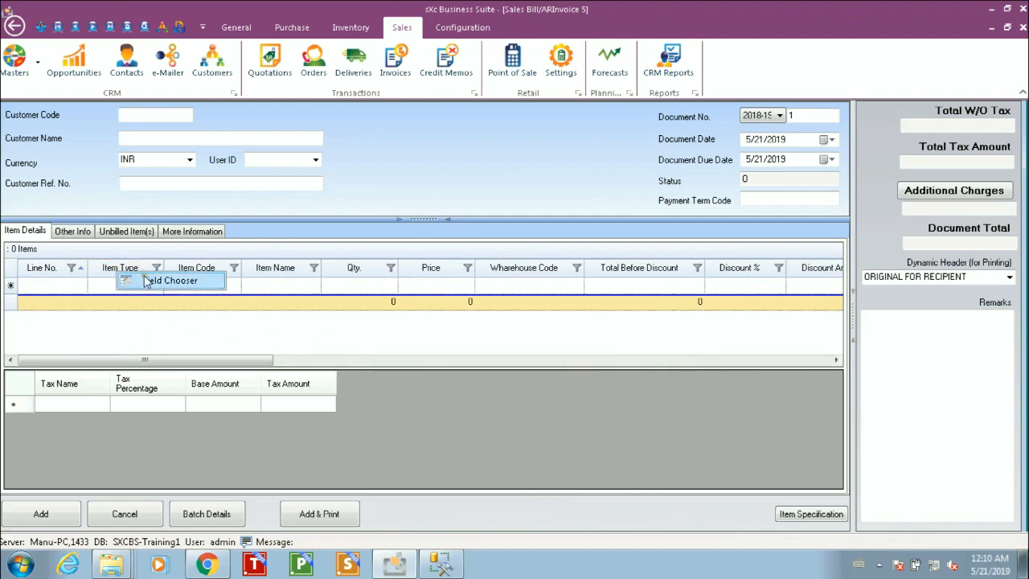
click(148, 281)
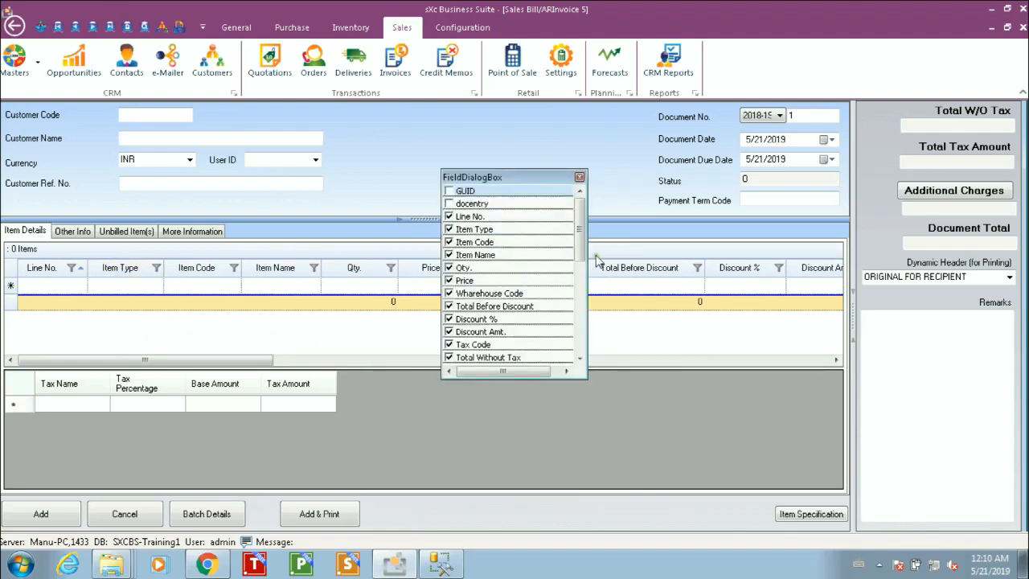
drag(579, 240, 586, 337)
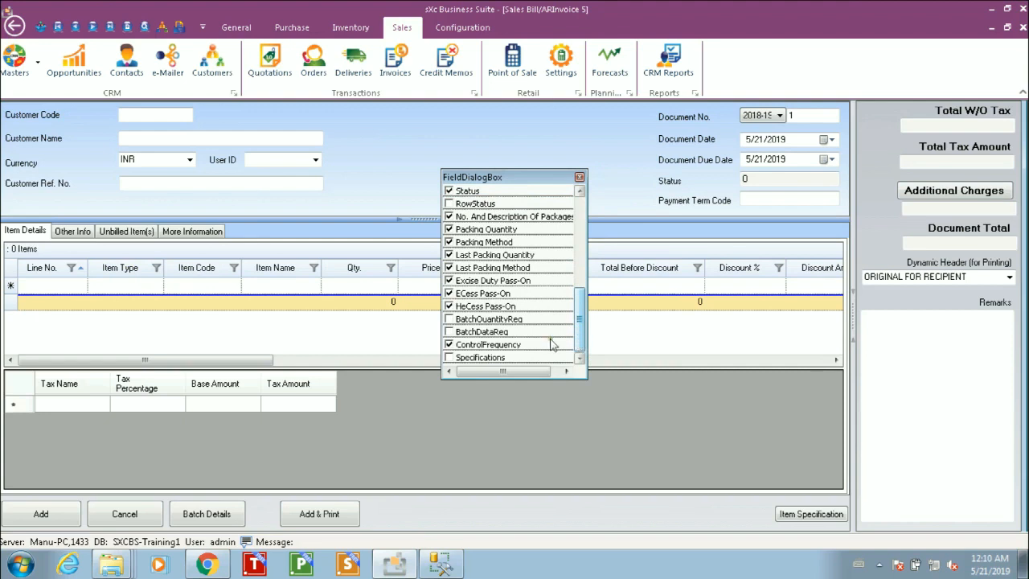
click(448, 345)
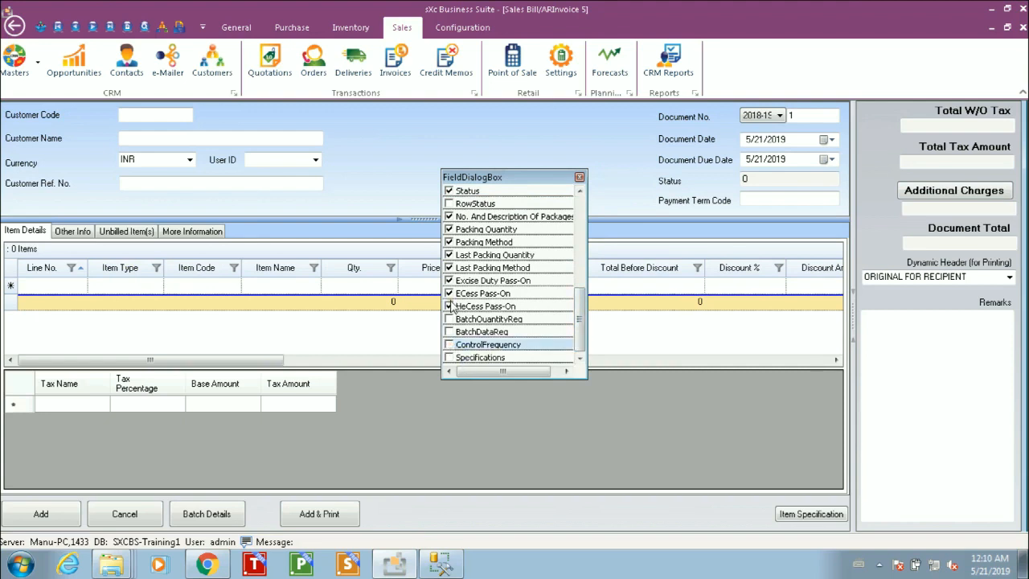
click(449, 306)
click(449, 293)
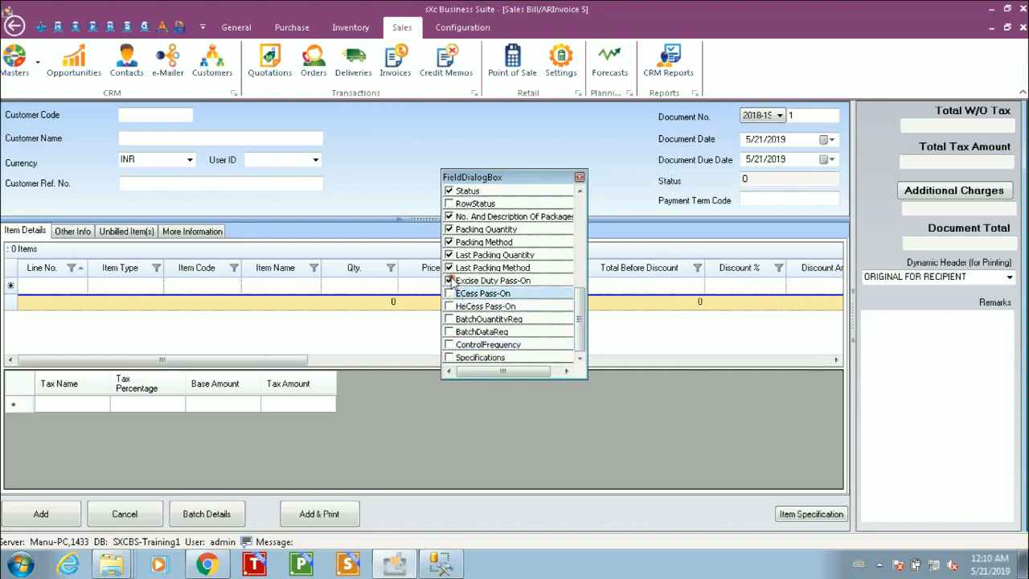
click(449, 281)
Hide the Last Packing Method, Last Packing Quantity, Packing Method, Packing Quantity, No. And Description Of Packages and Status columns.
click(449, 267)
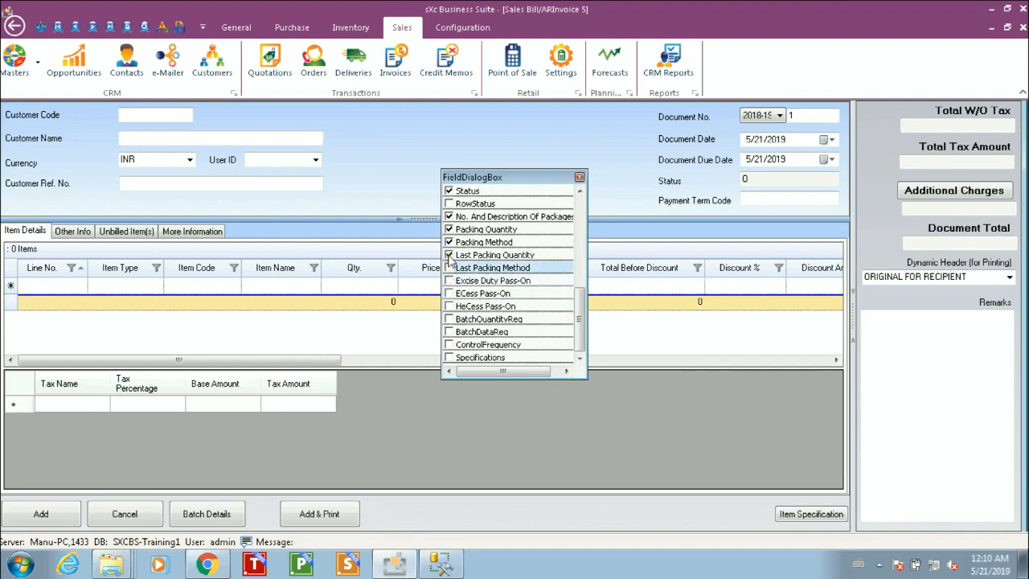
click(448, 255)
click(449, 242)
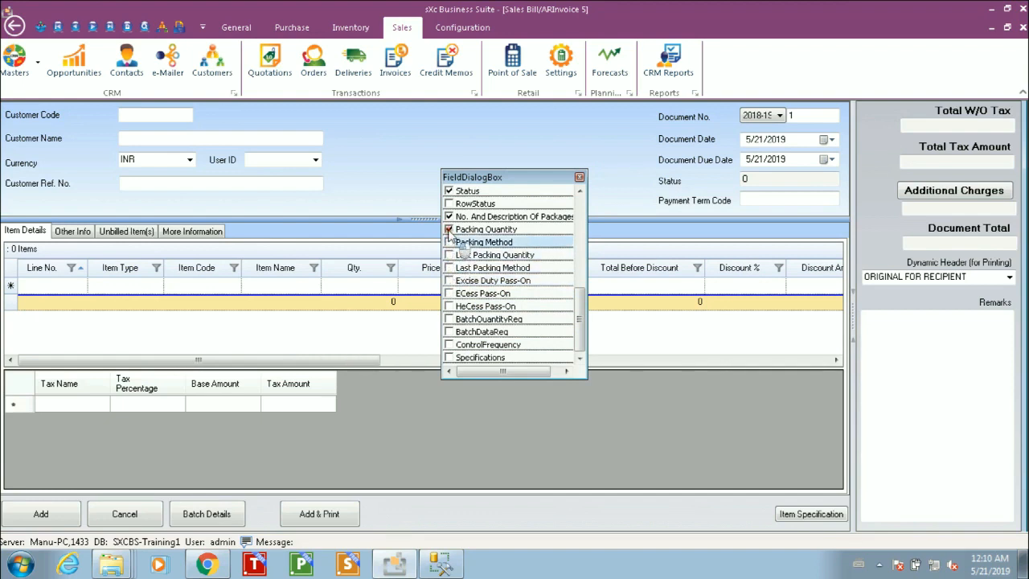
click(449, 229)
click(448, 217)
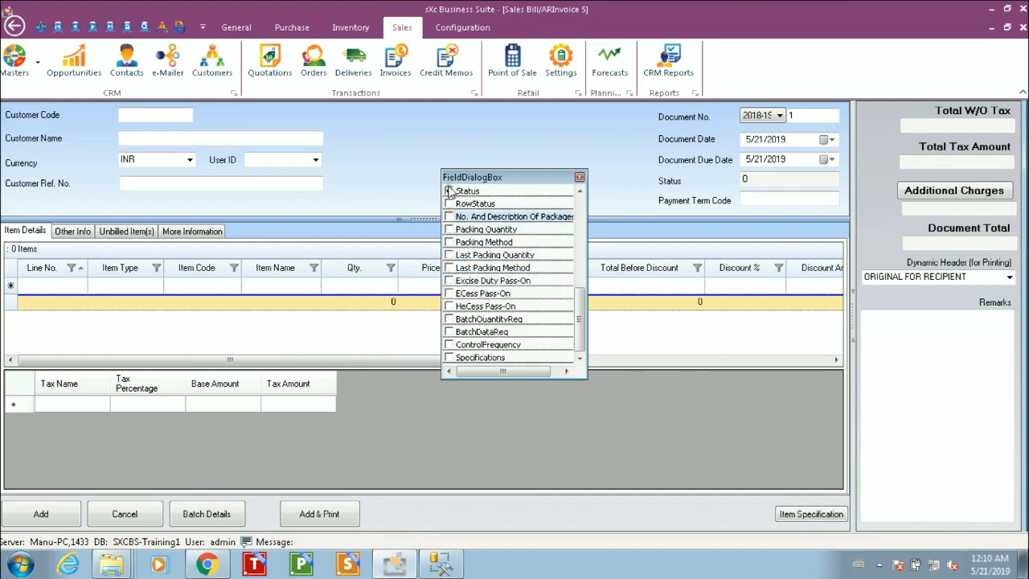
click(448, 190)
Hide the Line No. and Item Type columns from the item grid.
drag(581, 316, 581, 217)
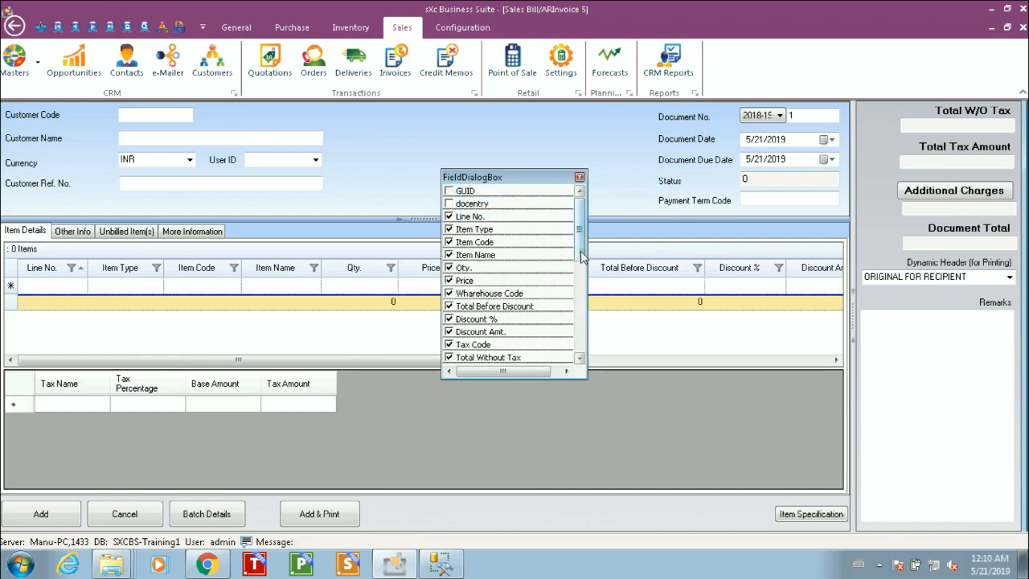
drag(582, 258, 581, 205)
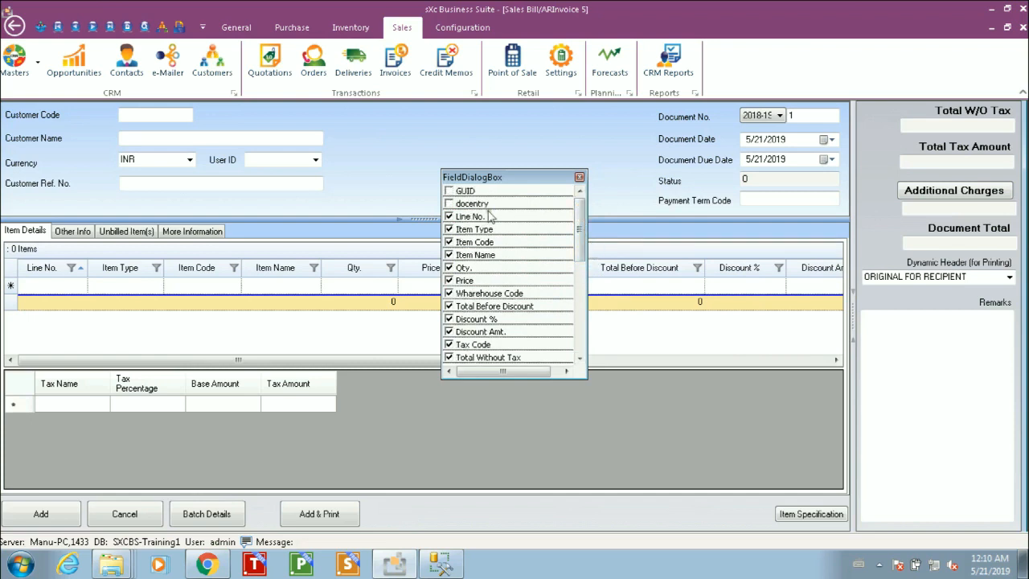
click(449, 217)
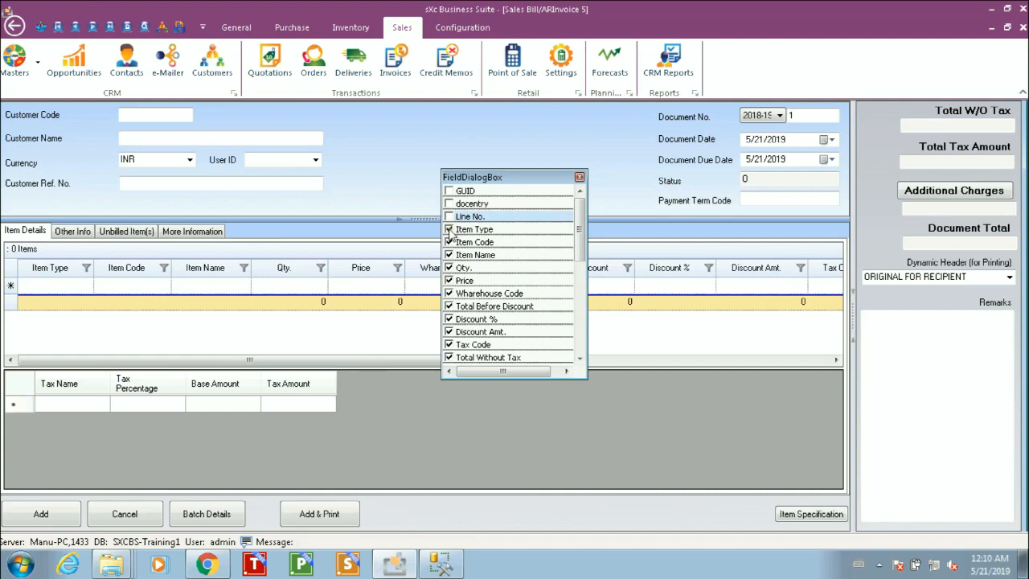
click(449, 230)
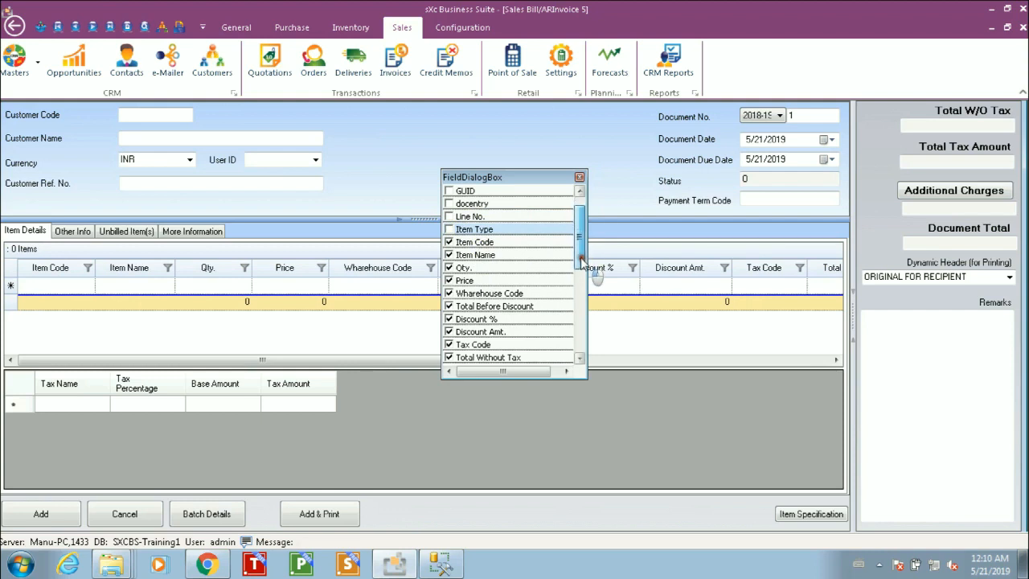
Hide the Project Code, Employee Code and Expense Head / Code columns and close the field chooser.
drag(581, 256, 582, 275)
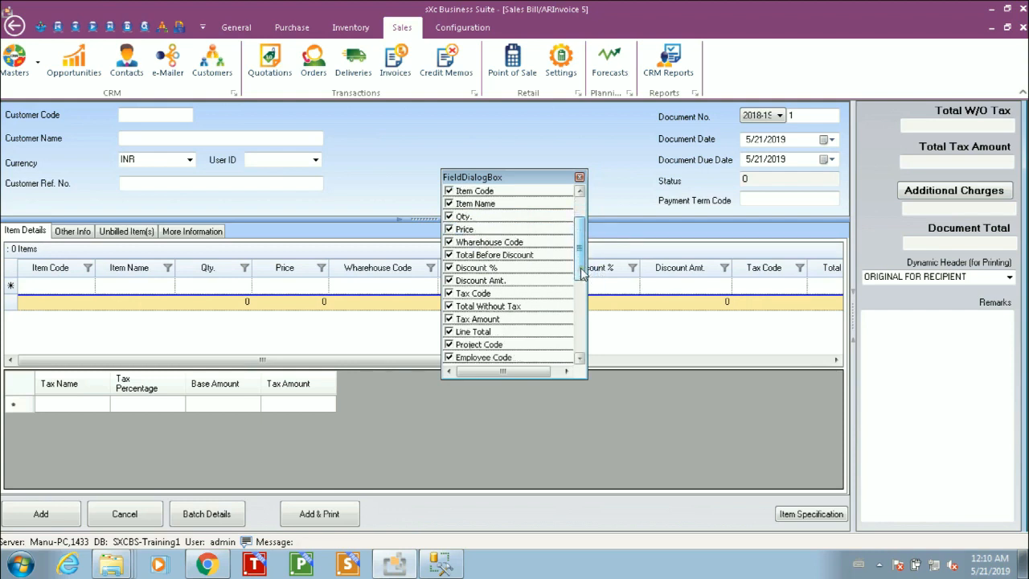
drag(580, 269, 580, 277)
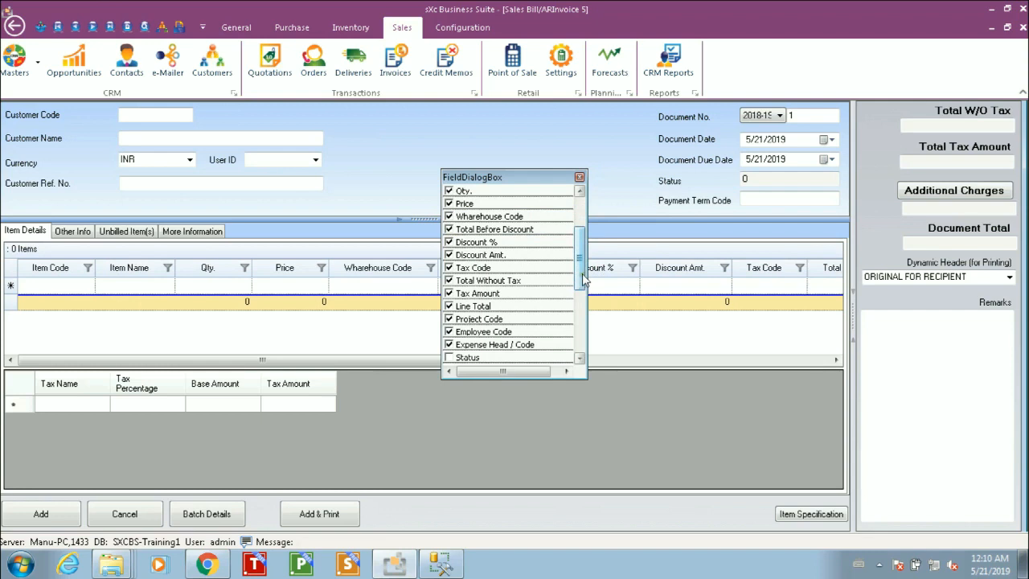
click(448, 319)
click(448, 332)
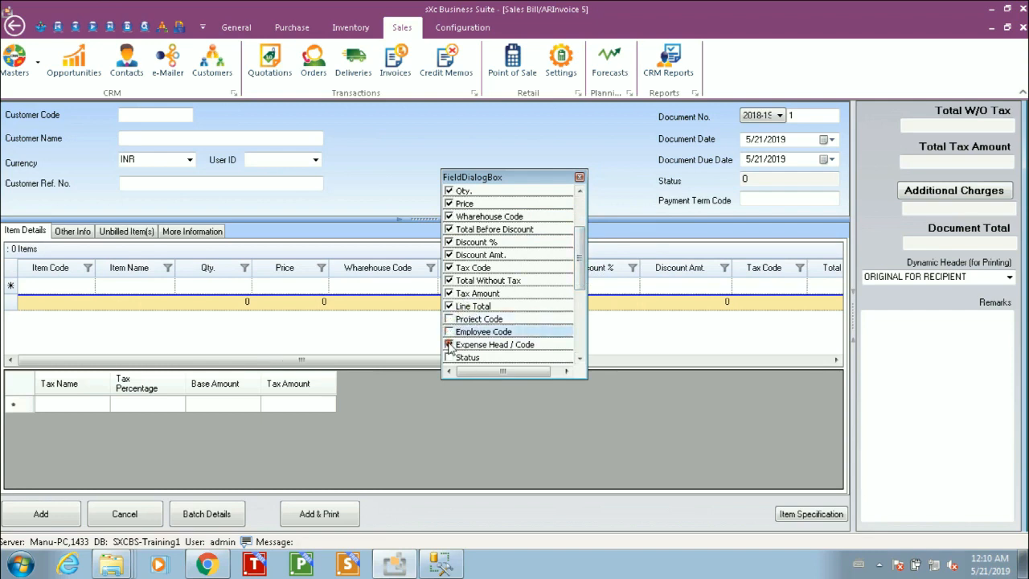
click(449, 344)
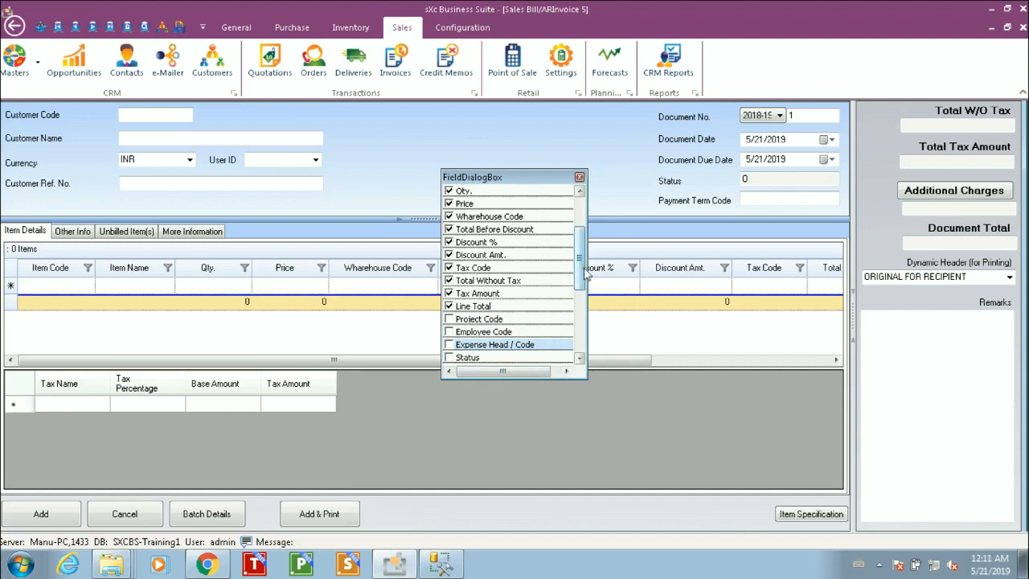
click(579, 330)
scroll(578, 330, down, 1)
click(580, 178)
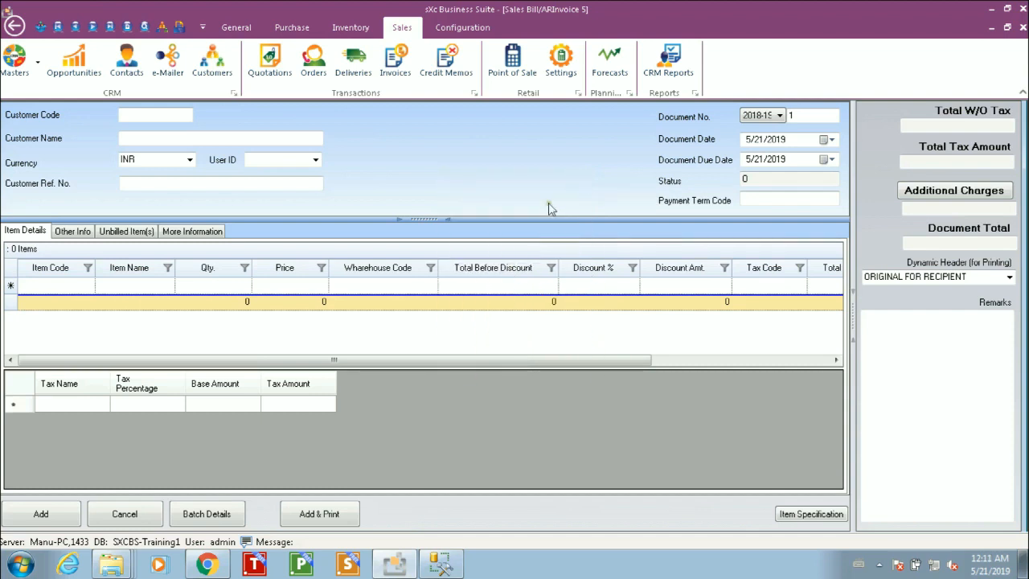
Narrow the Qty., Price, Wharehouse Code and Total Before Discount columns, and widen the Item Name column.
drag(466, 361, 343, 352)
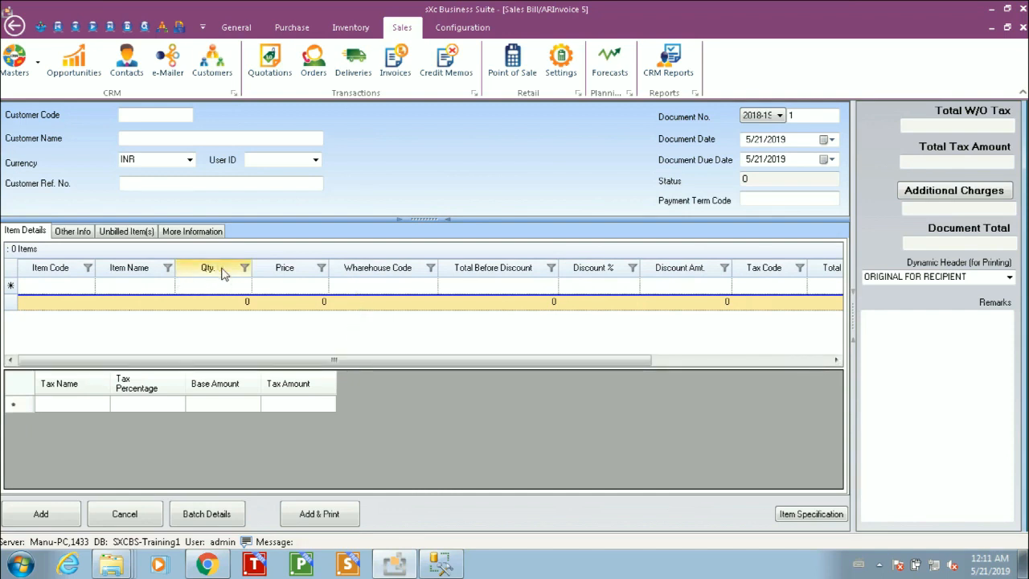
drag(253, 272, 219, 265)
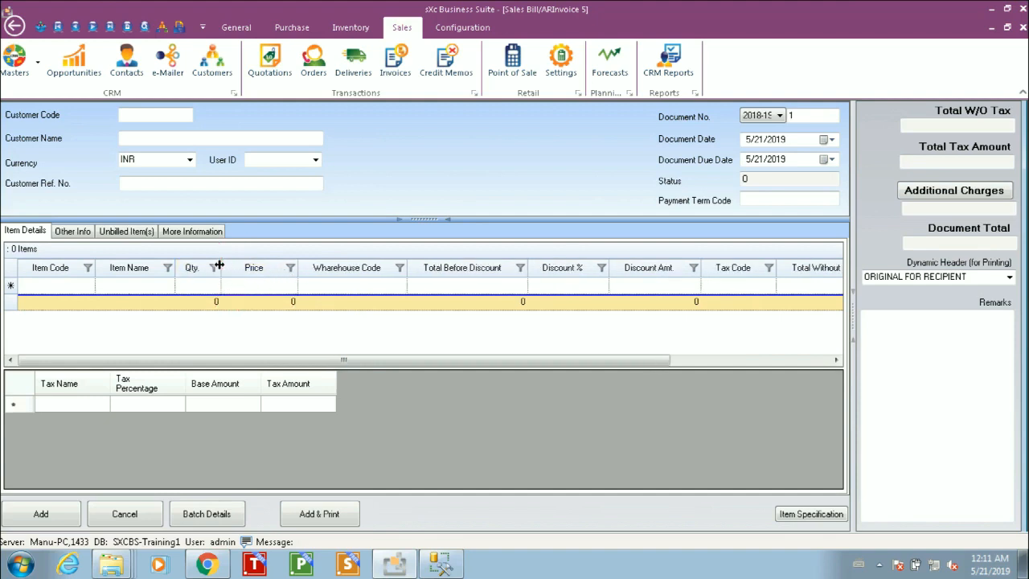
drag(295, 269, 281, 271)
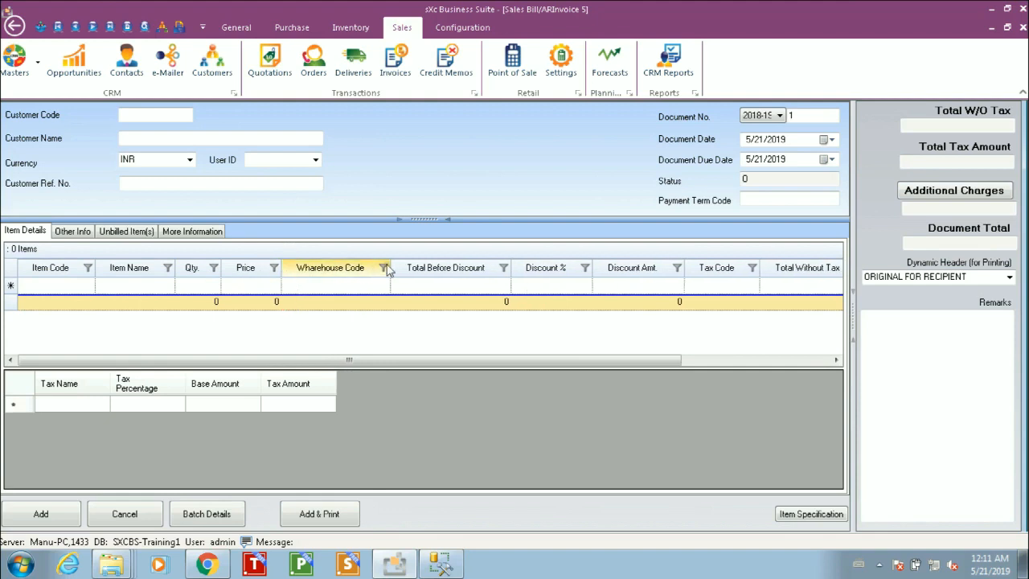
drag(389, 266, 347, 265)
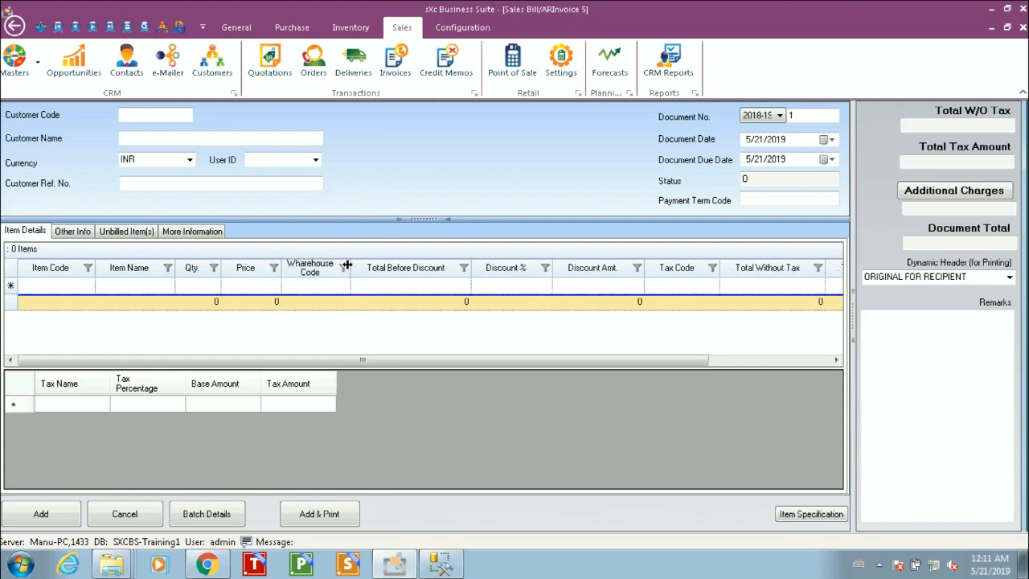
drag(470, 271, 436, 266)
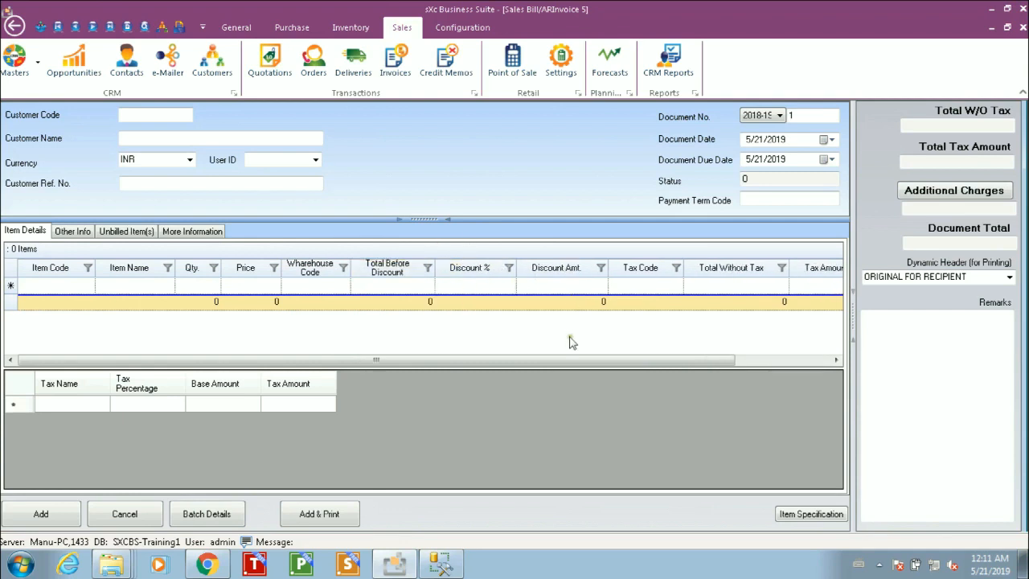
mouse_move(184, 269)
mouse_down()
mouse_move(266, 284)
mouse_move(298, 272)
mouse_up()
drag(576, 363, 450, 363)
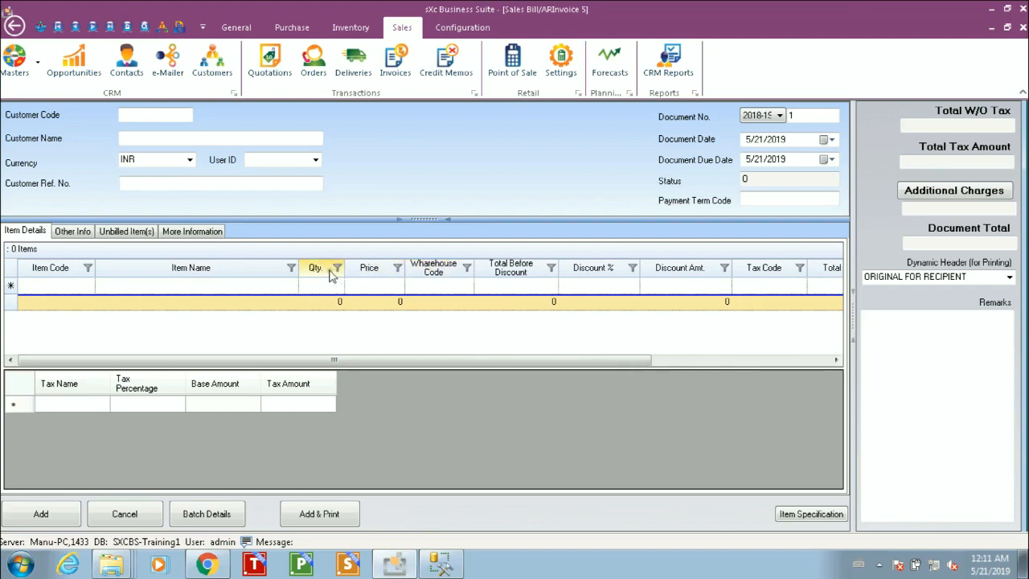
Move the Wharehouse Code column between Qty. and Price, and save the screen settings.
drag(444, 270, 345, 274)
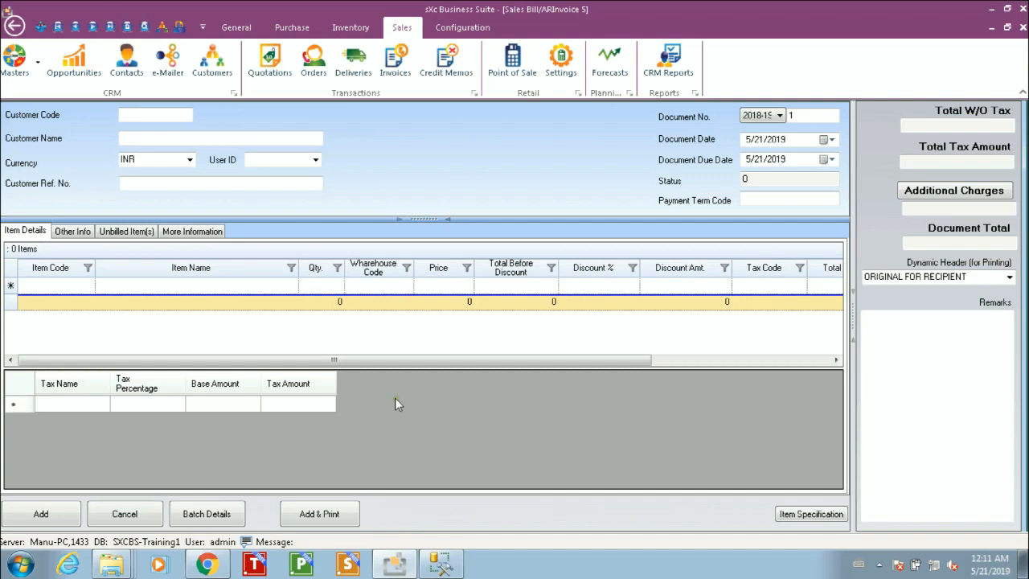
mouse_move(398, 361)
mouse_down()
mouse_move(613, 366)
mouse_move(388, 364)
mouse_up()
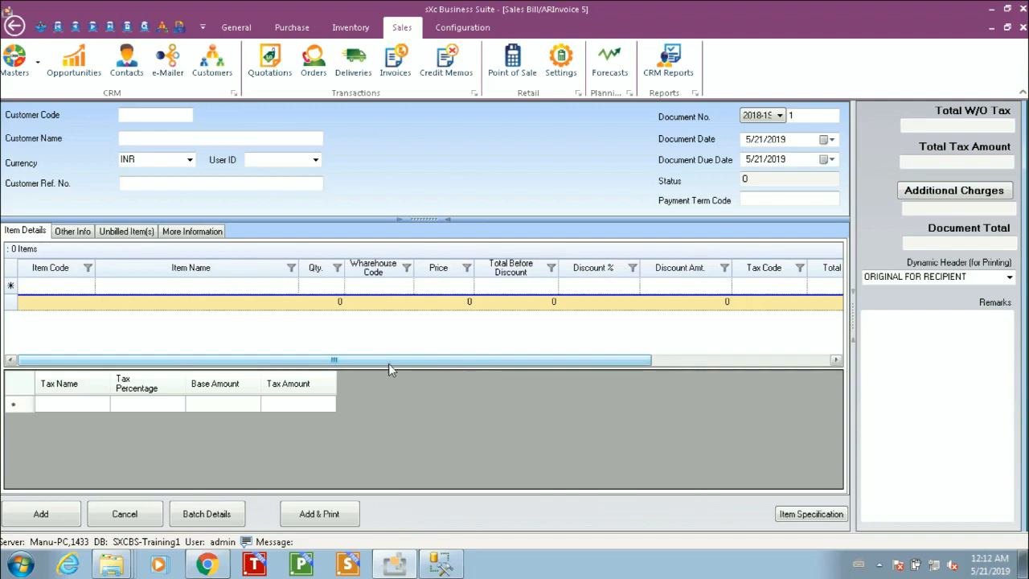
right_click(242, 259)
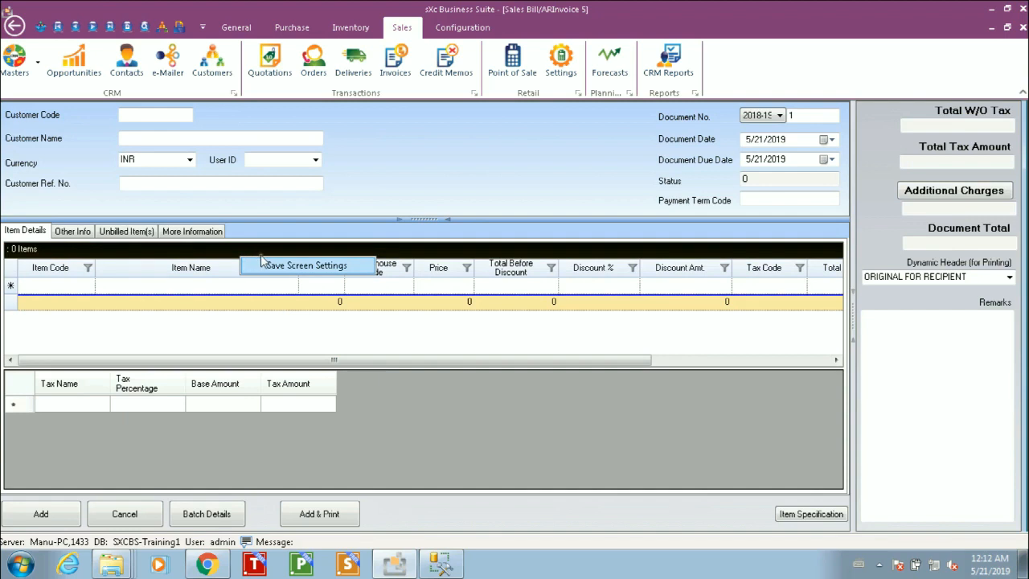
click(303, 267)
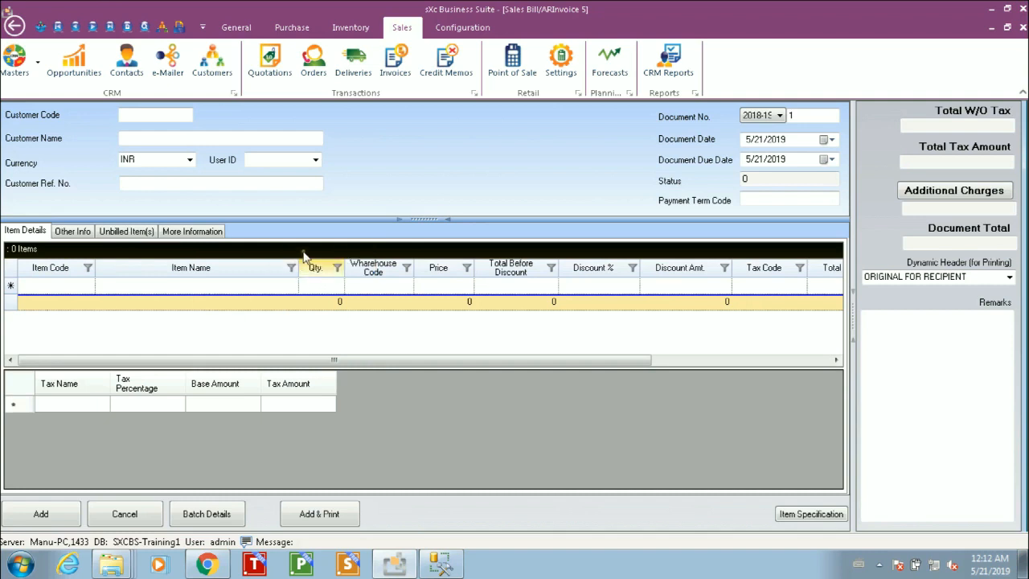
drag(295, 359, 215, 348)
drag(489, 359, 400, 351)
Select Gamma Automotives as the invoice customer, fitting the Name column of the customer list to its content.
click(159, 113)
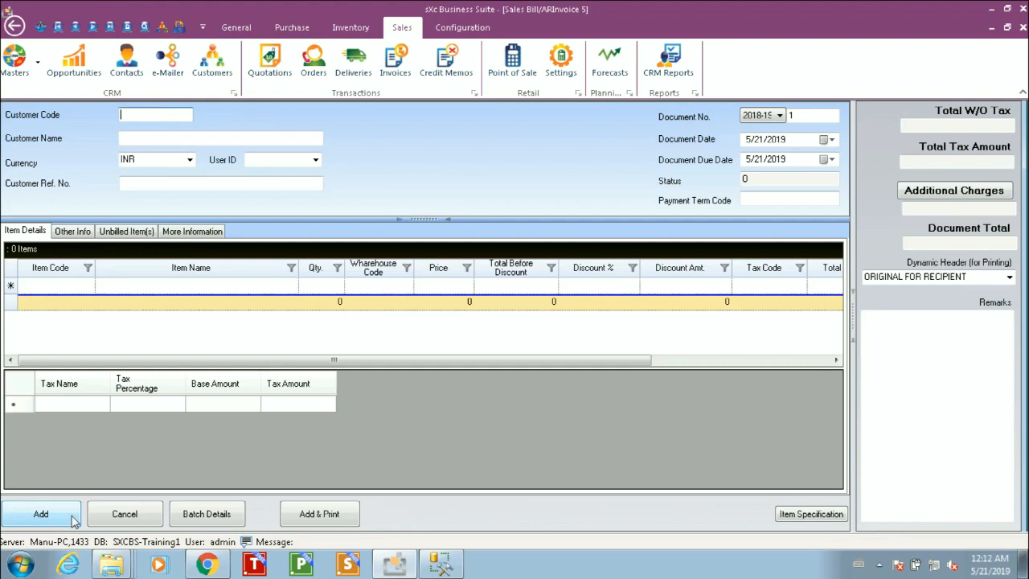
click(233, 32)
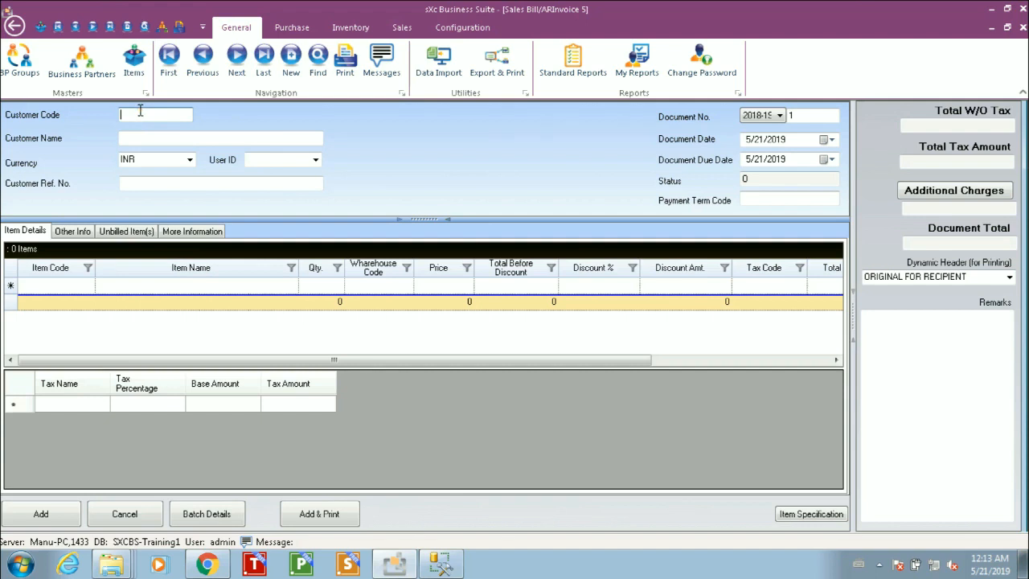
key(Tab)
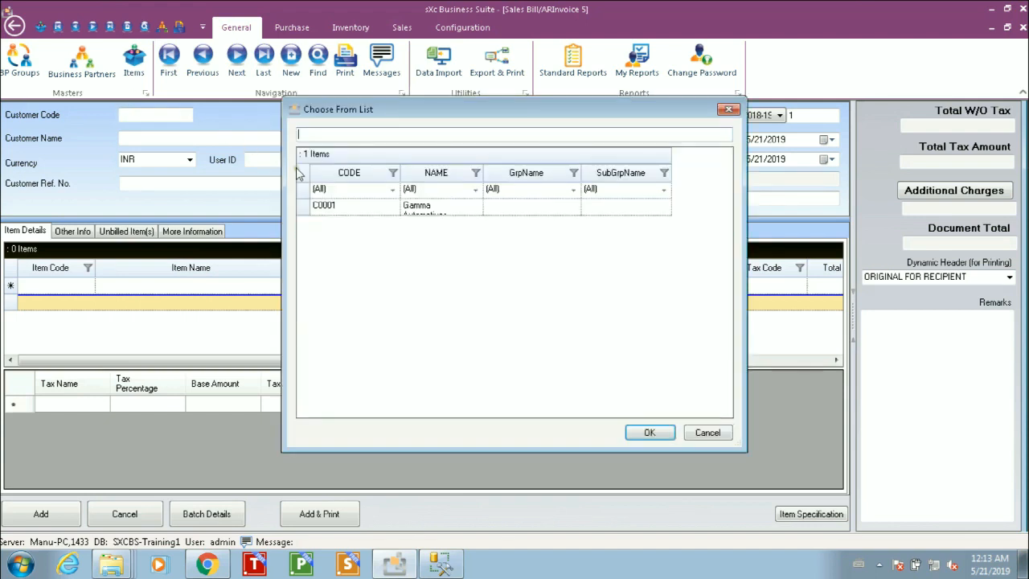
double_click(481, 173)
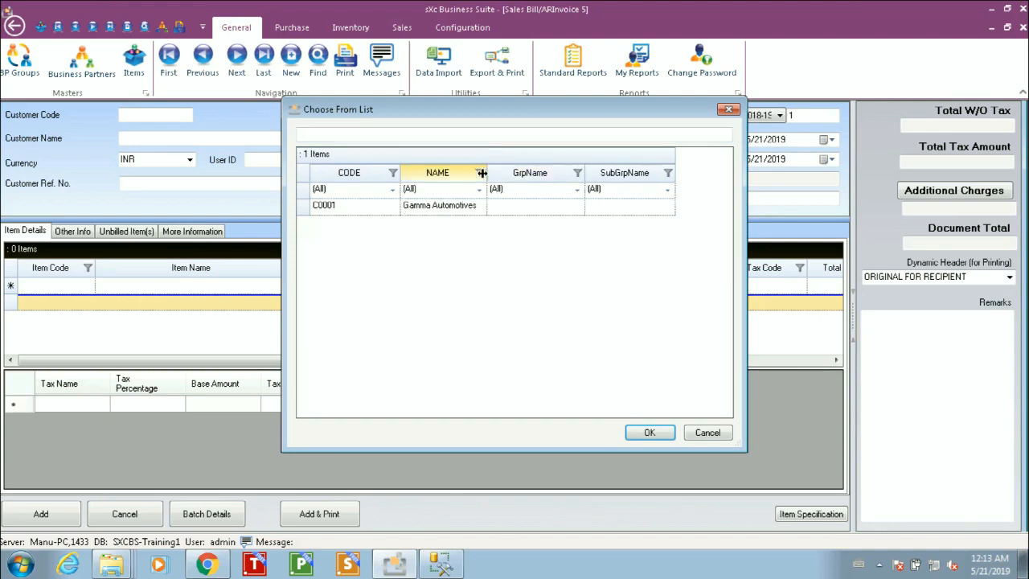
click(334, 135)
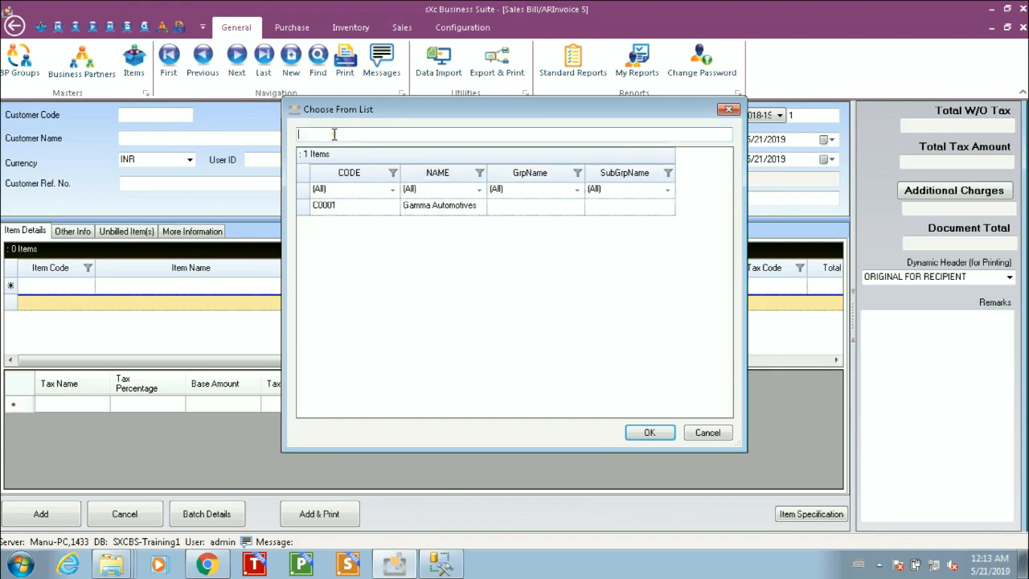
click(418, 207)
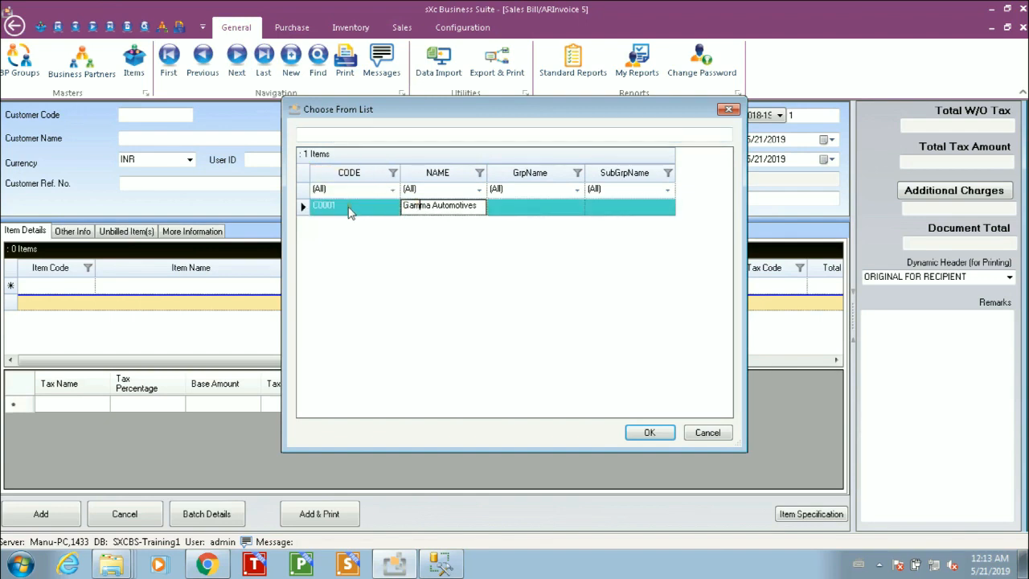
click(650, 433)
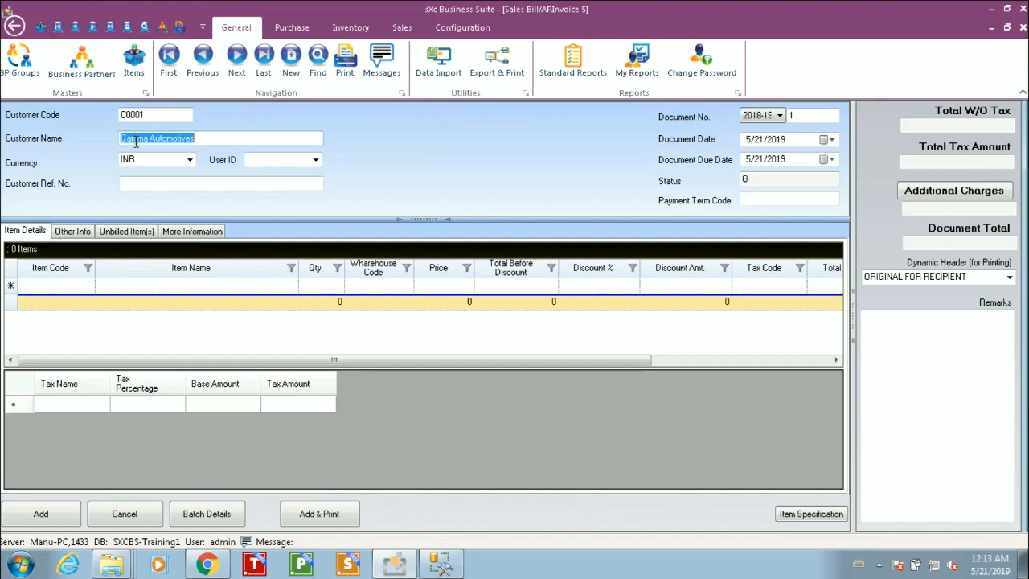
Set the invoice's shipping address to the customer's Gzb location.
click(71, 232)
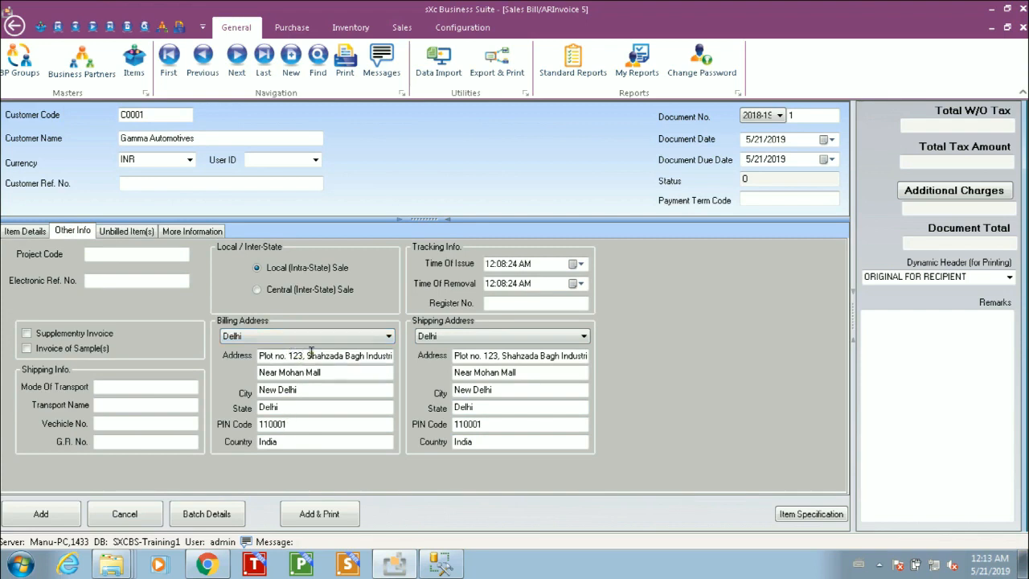
click(457, 336)
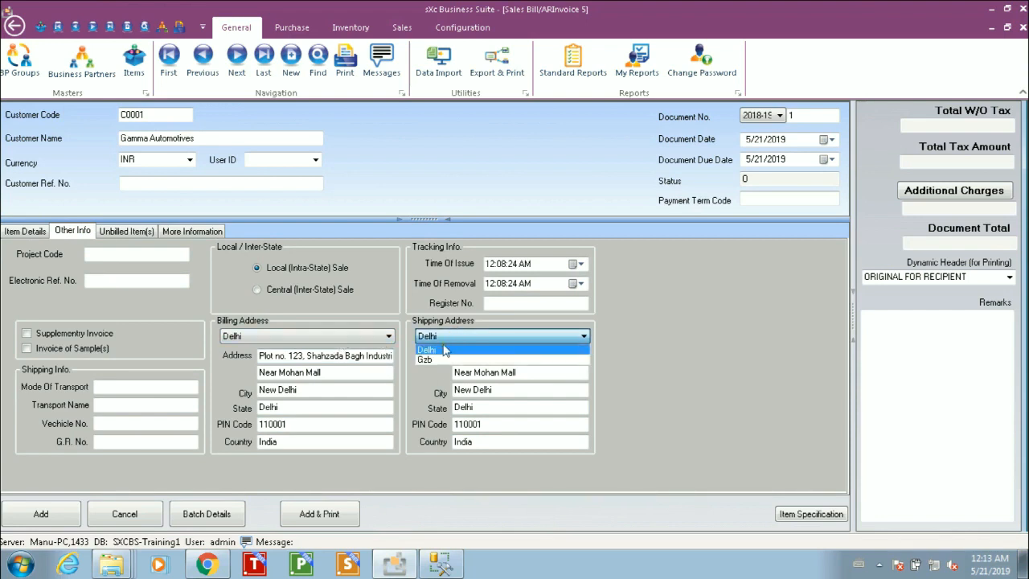
click(432, 359)
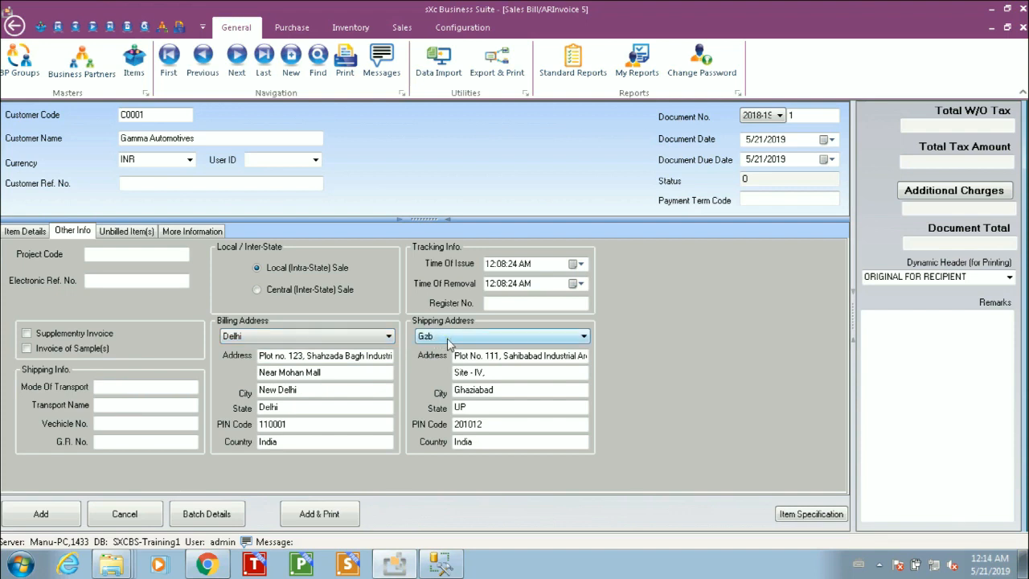
Fill in the shipping info with transport mode By Road, transport name Laxmi Cargo Express and vehicle number UP 14 LC 2000.
click(103, 385)
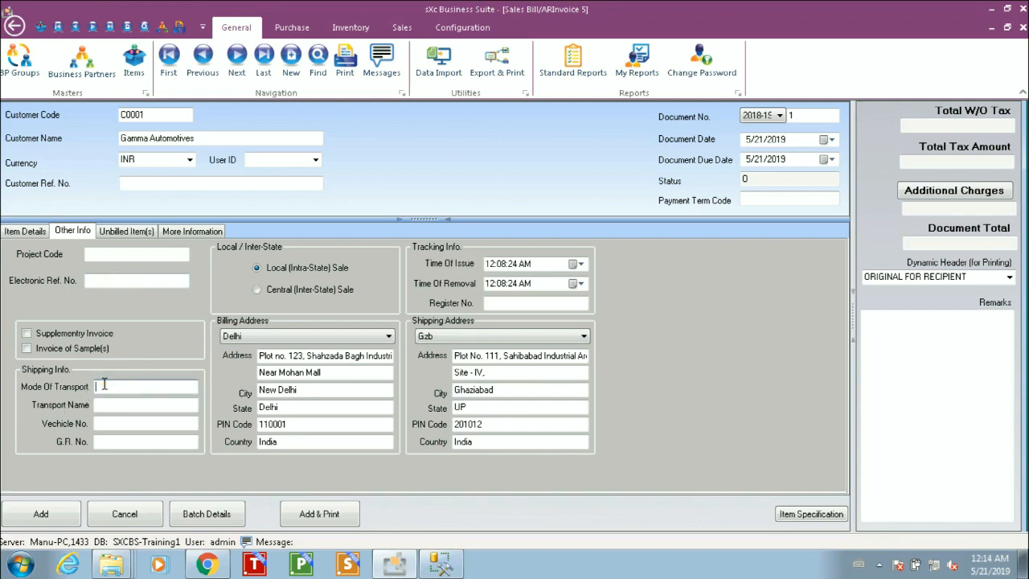
text(By Road)
key(Tab)
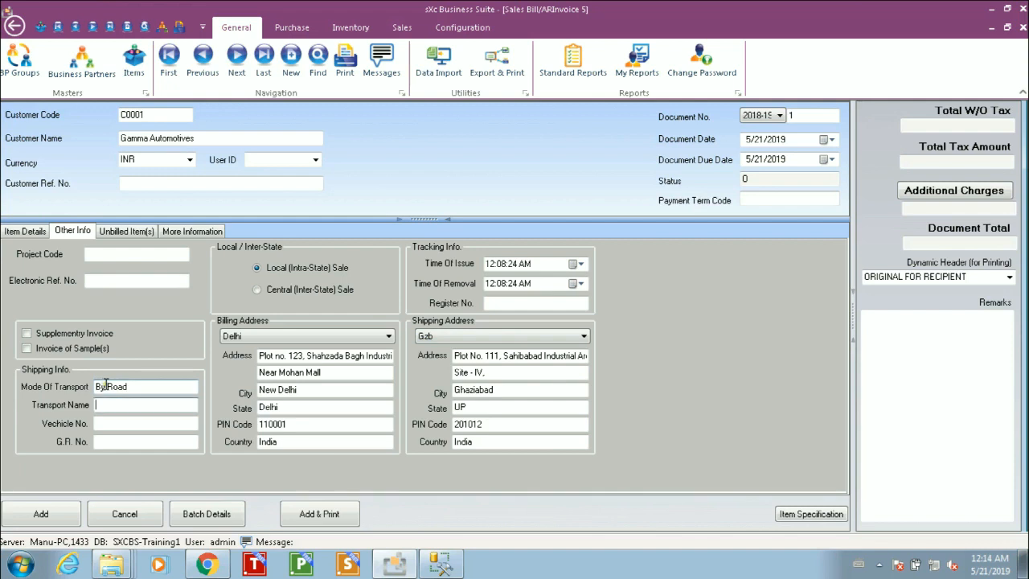
text(Laxmi Cargo Express)
key(Tab)
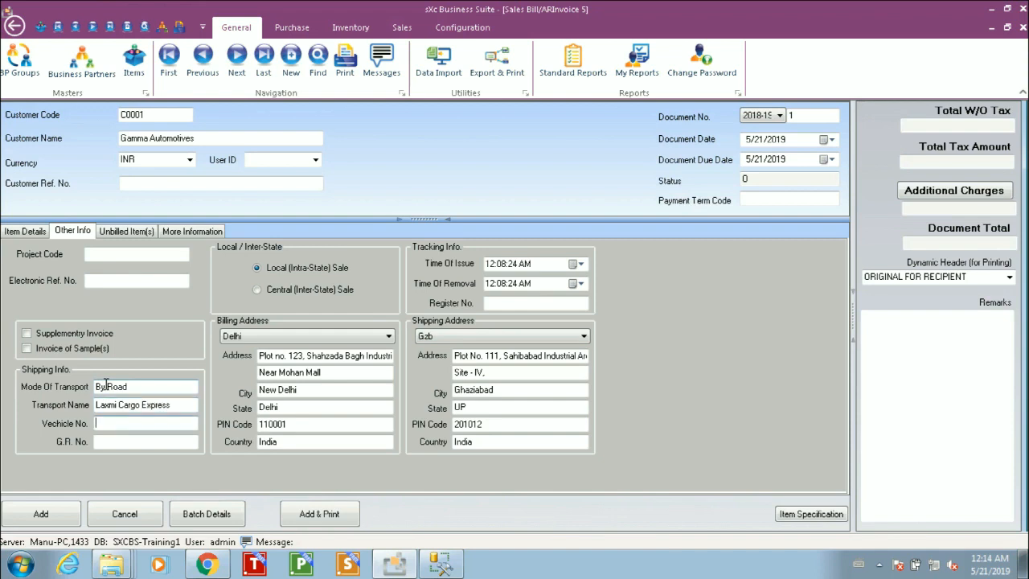
text(UP 14 LC 2000)
key(Tab)
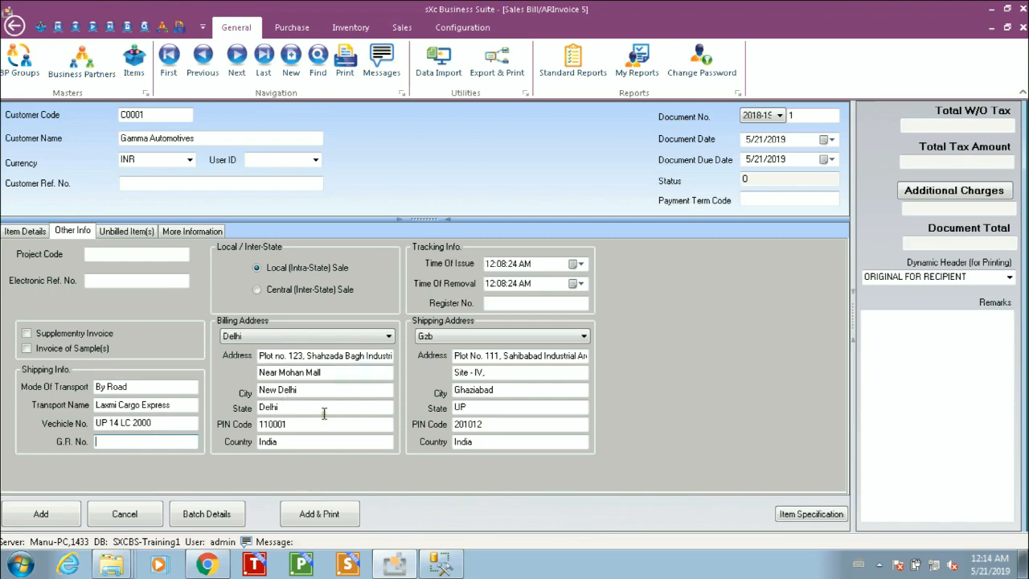
Add the item Kids Nova 101 (FKNOVA101) to the first line of the item details.
click(25, 230)
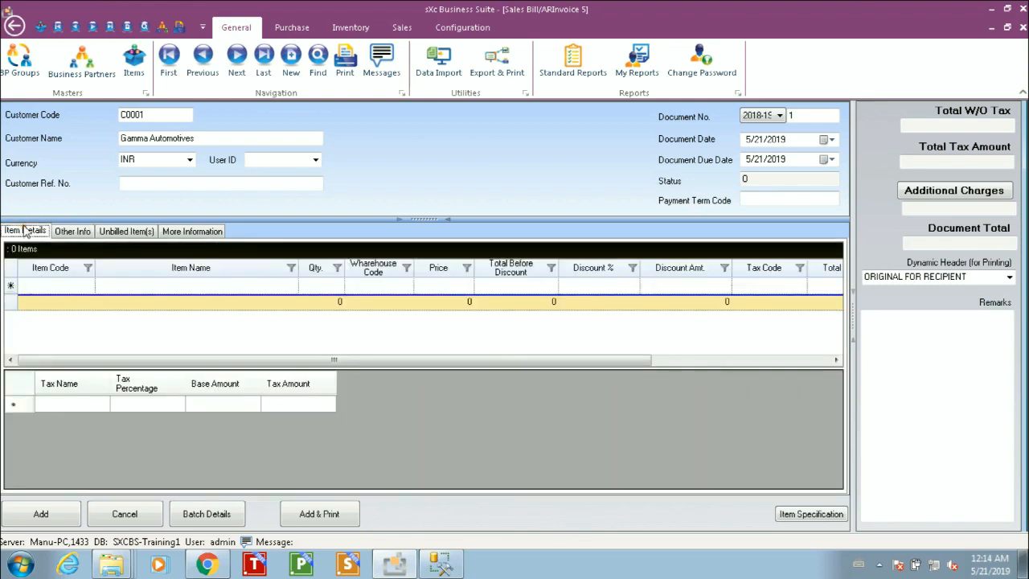
click(47, 285)
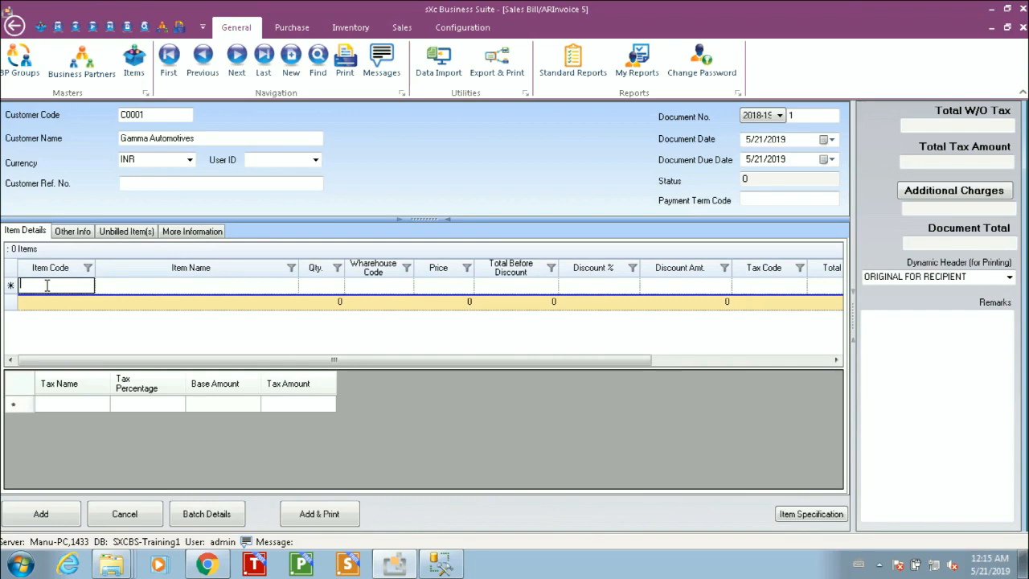
key(Tab)
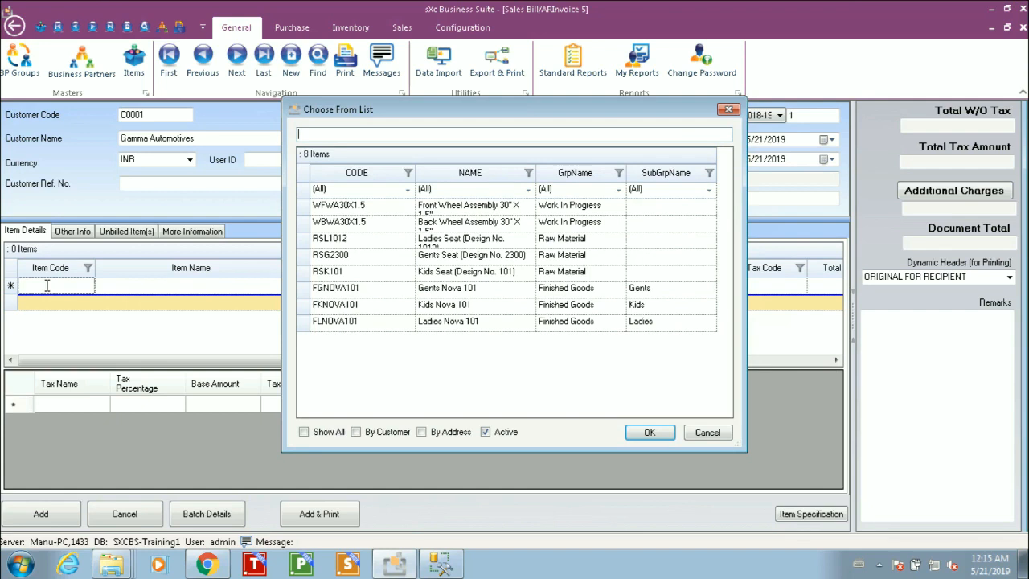
click(339, 306)
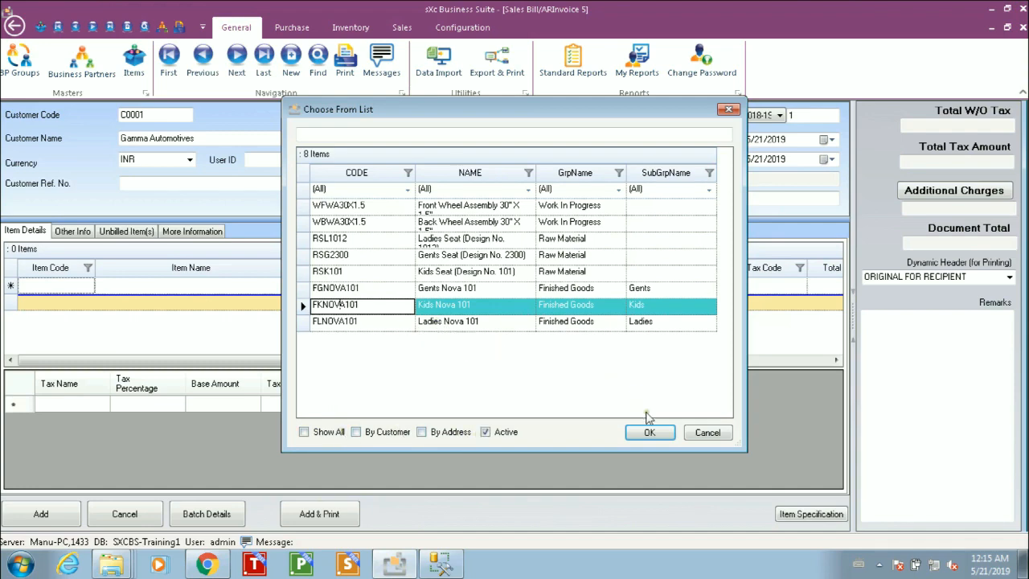
click(650, 433)
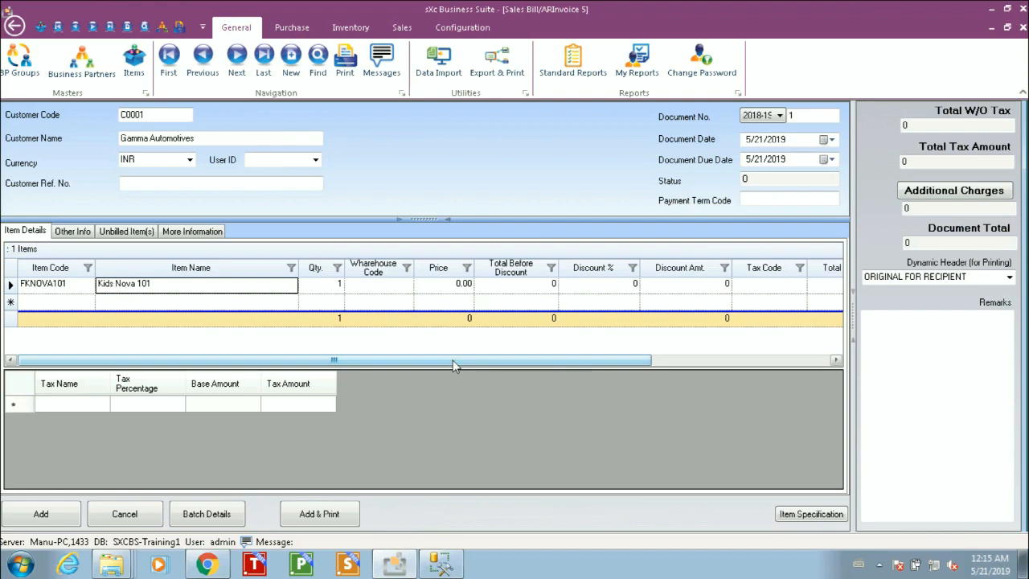
Set the Kids Nova 101 line's quantity to 10 and its warehouse to Delhi.
drag(454, 366, 292, 372)
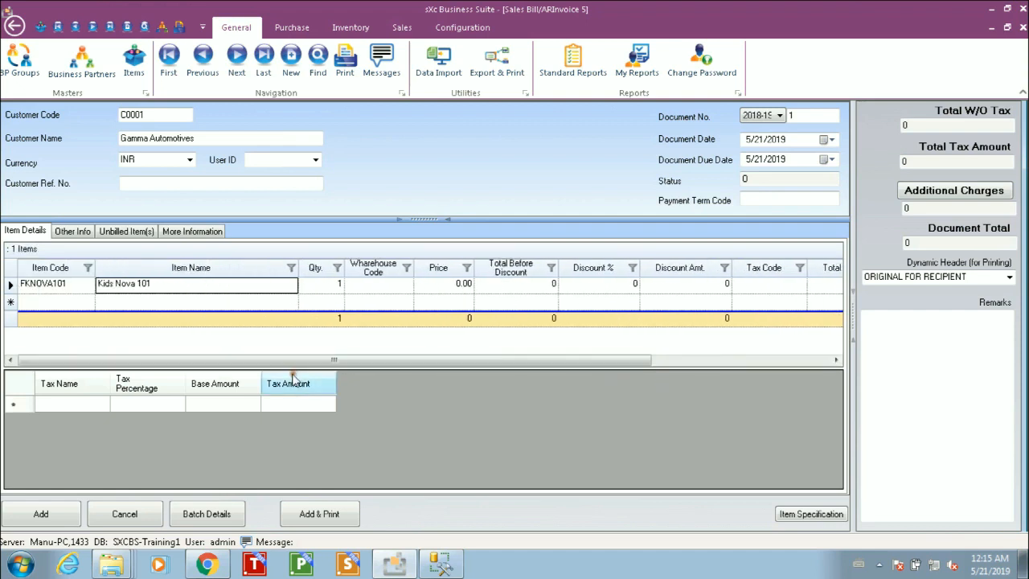
key(Tab)
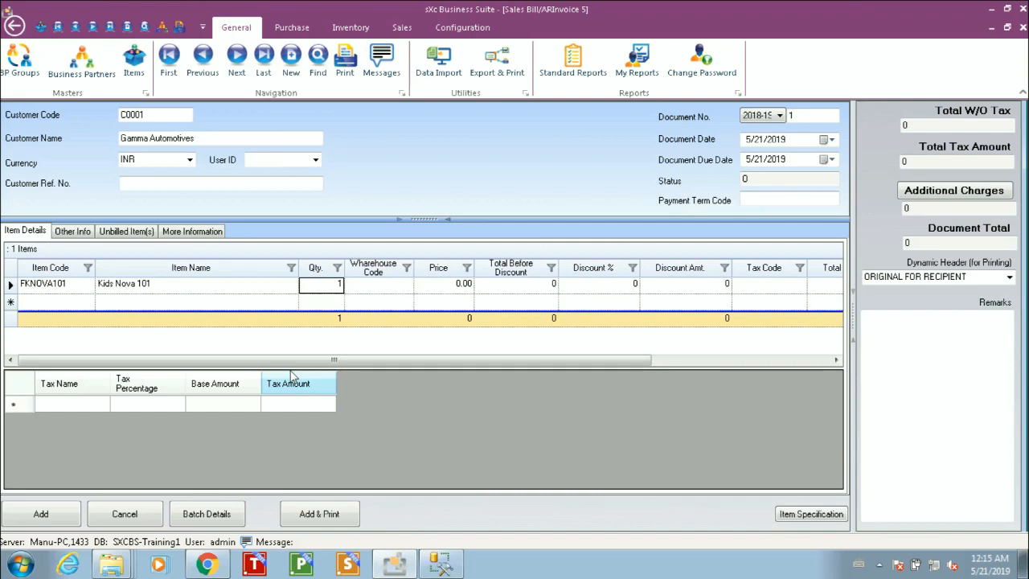
text(10)
key(Tab)
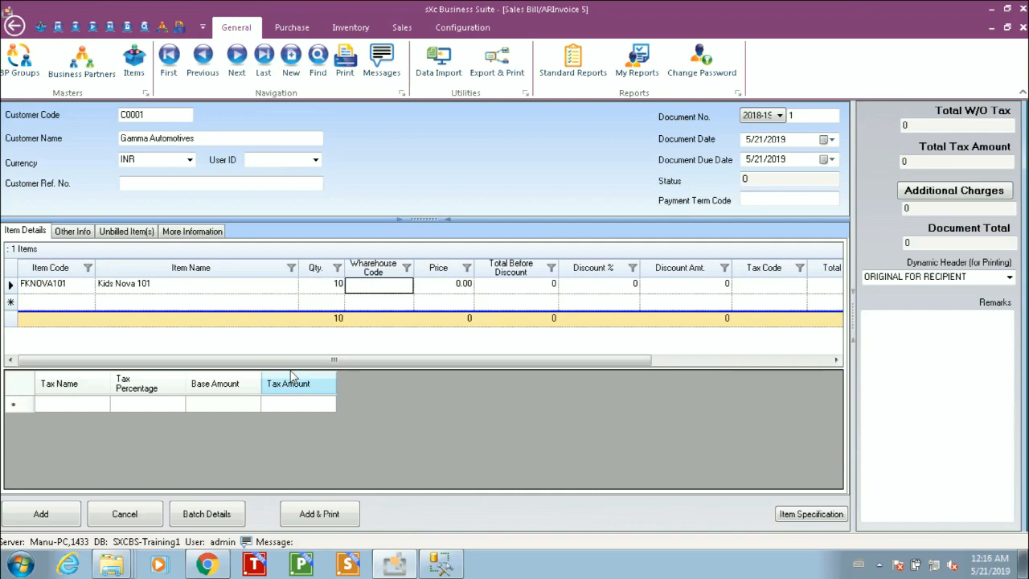
key(Tab)
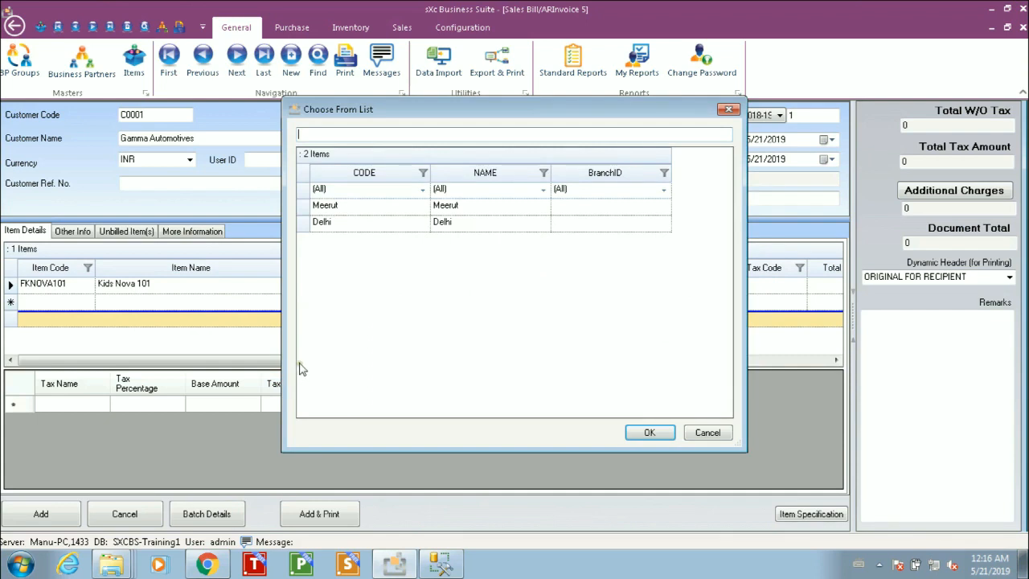
click(343, 224)
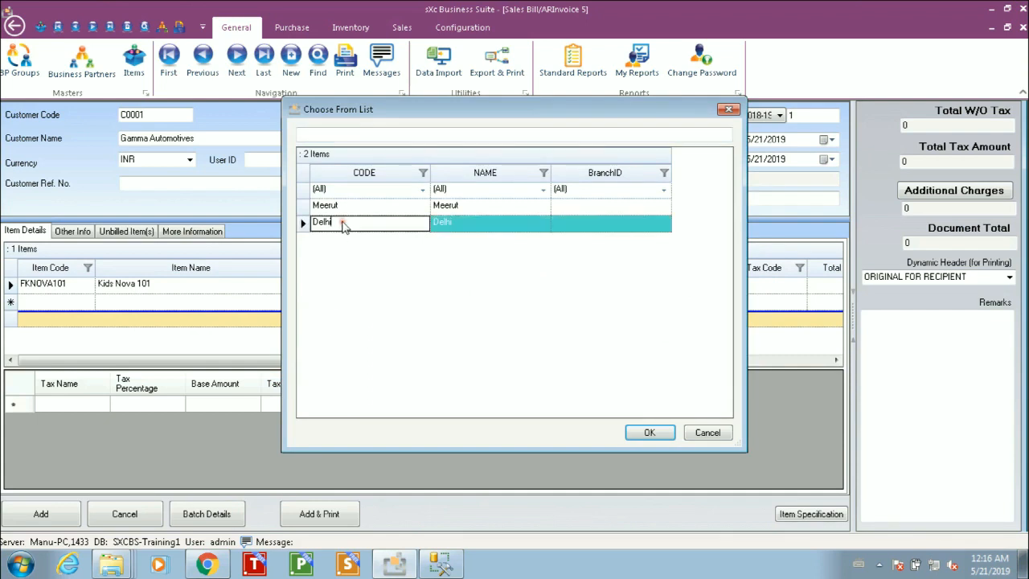
double_click(342, 225)
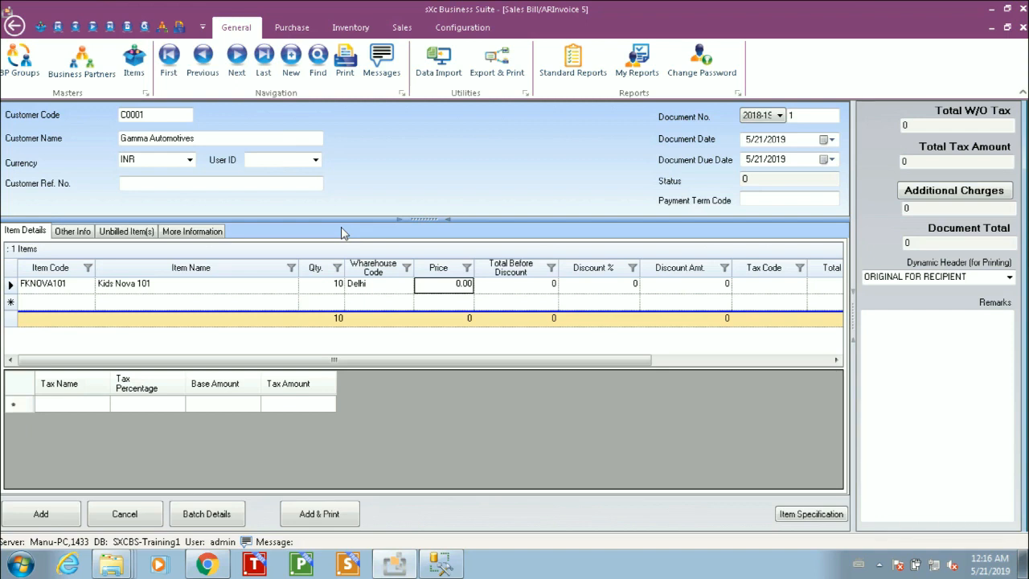
Set the Kids Nova 101 line's price to 1000 and assign it the tax code LocalGST18.
text(1000)
key(Tab)
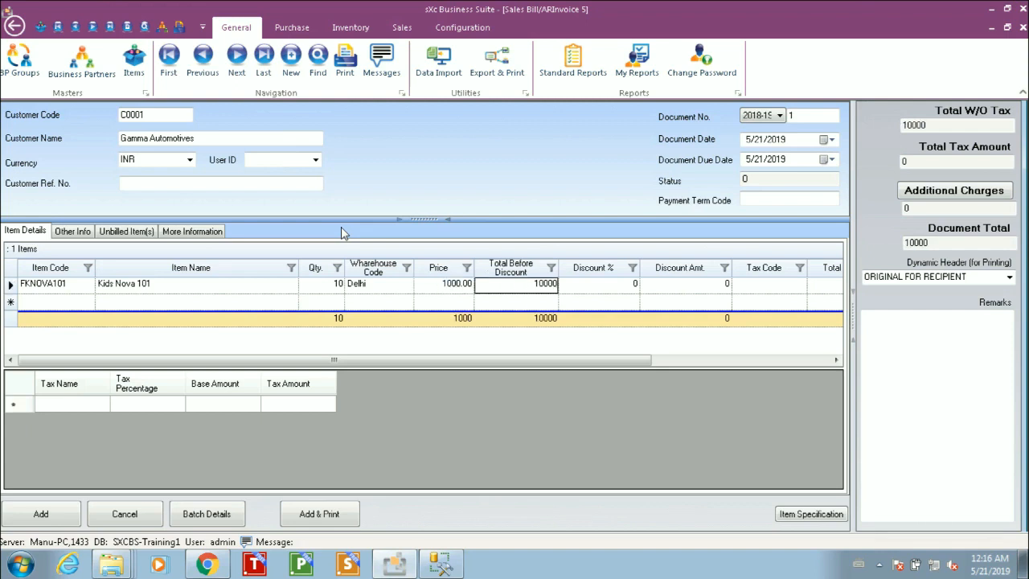
key(Tab)
key(Tab)
key(Tab)
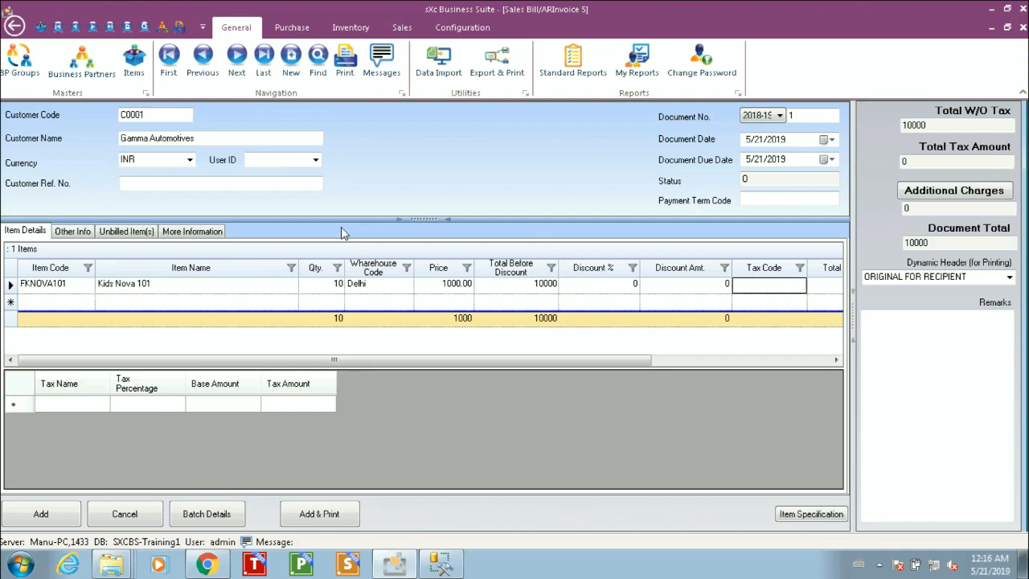
key(Tab)
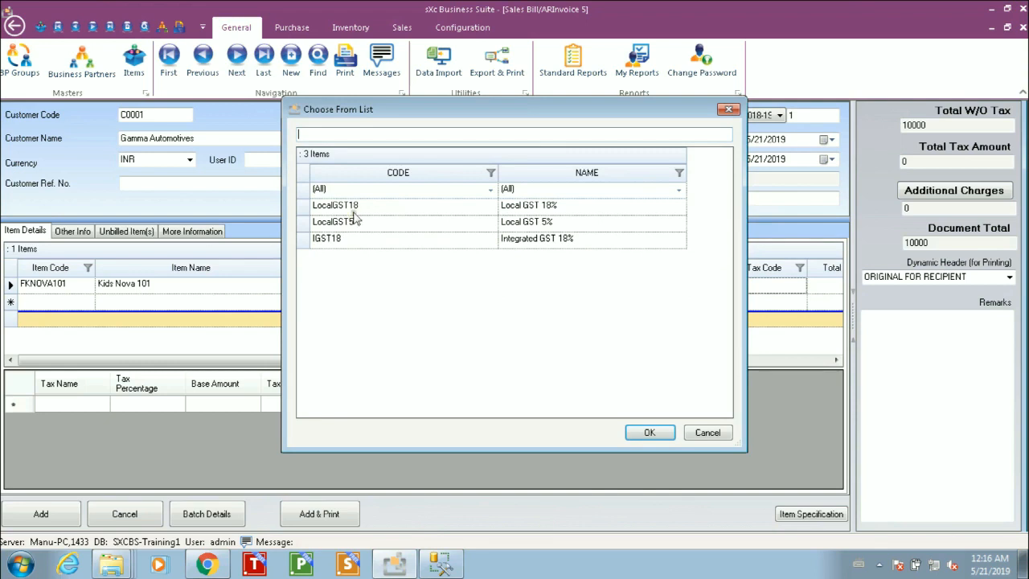
click(356, 208)
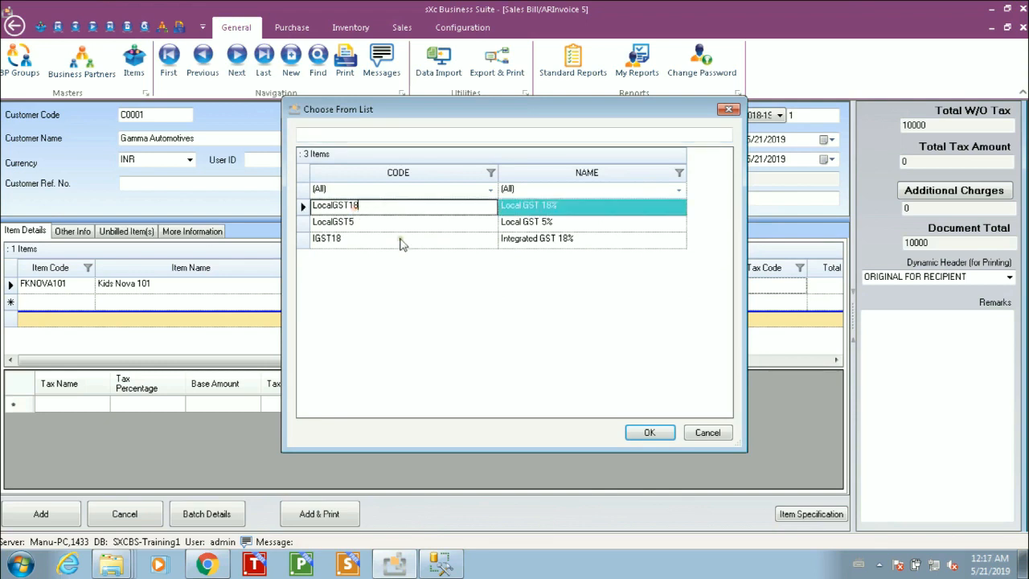
click(650, 434)
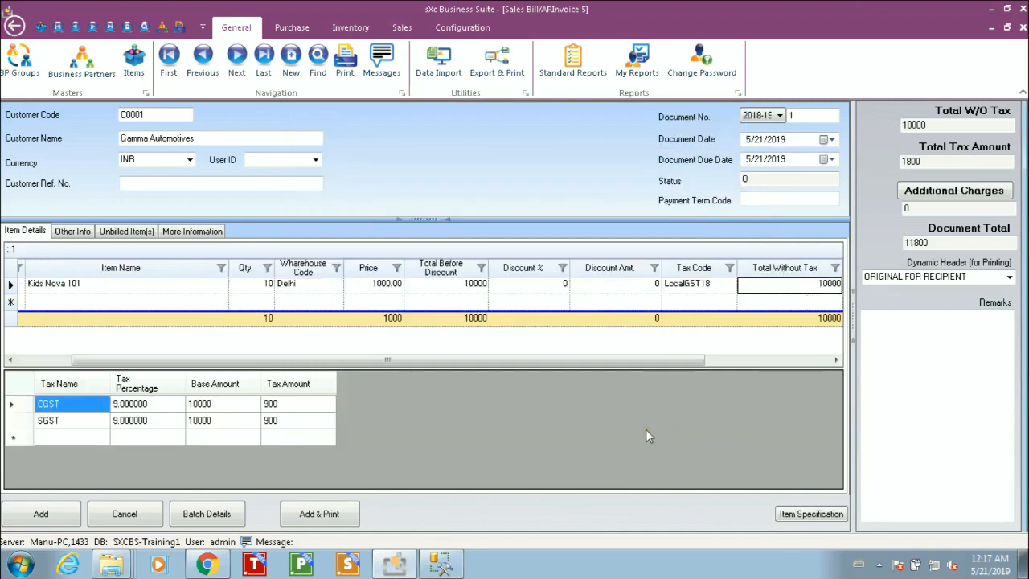
Add the item Kids Seat (Design No. 101), code RSK101, on the second line of the invoice.
drag(593, 359, 750, 356)
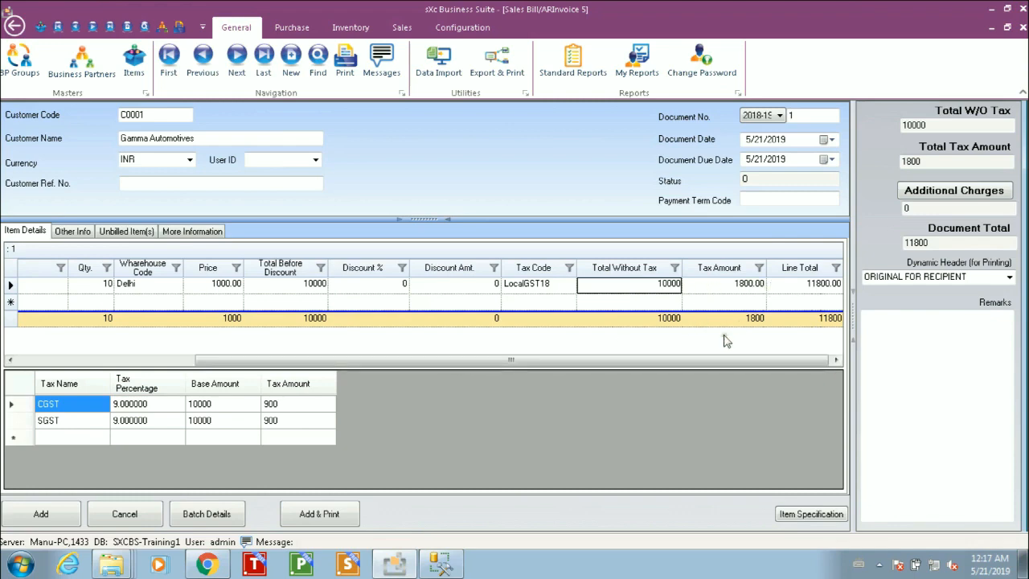
drag(713, 360, 370, 388)
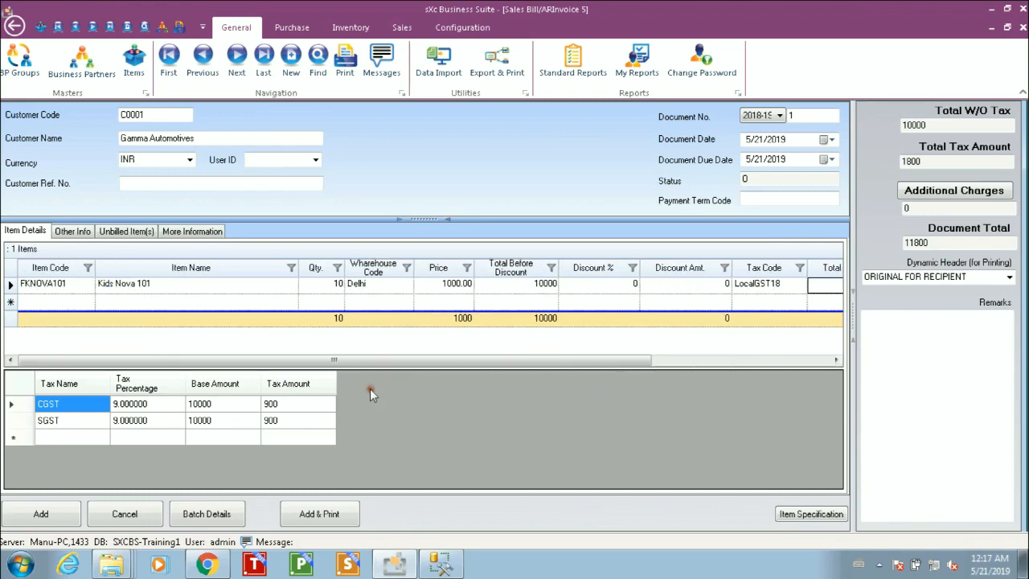
click(46, 305)
key(Tab)
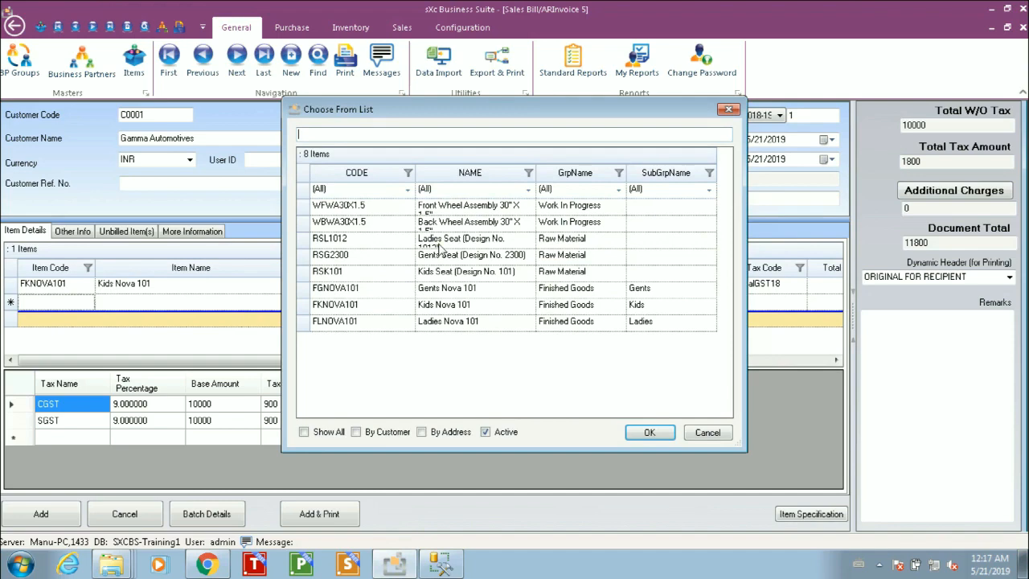
click(351, 274)
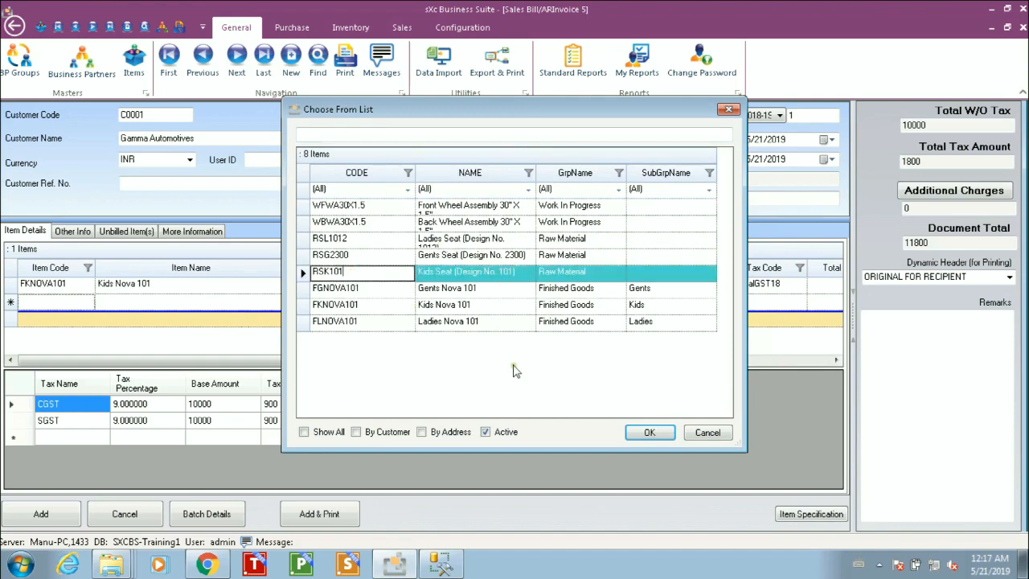
click(652, 433)
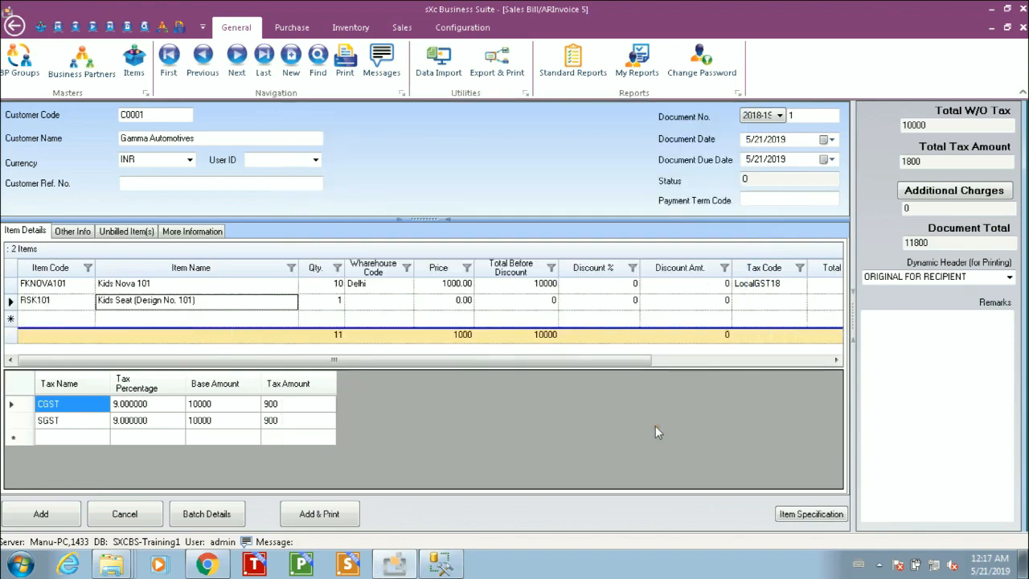
Set the Kids Seat (Design No. 101) line's quantity to 5 and its warehouse to Delhi.
key(Tab)
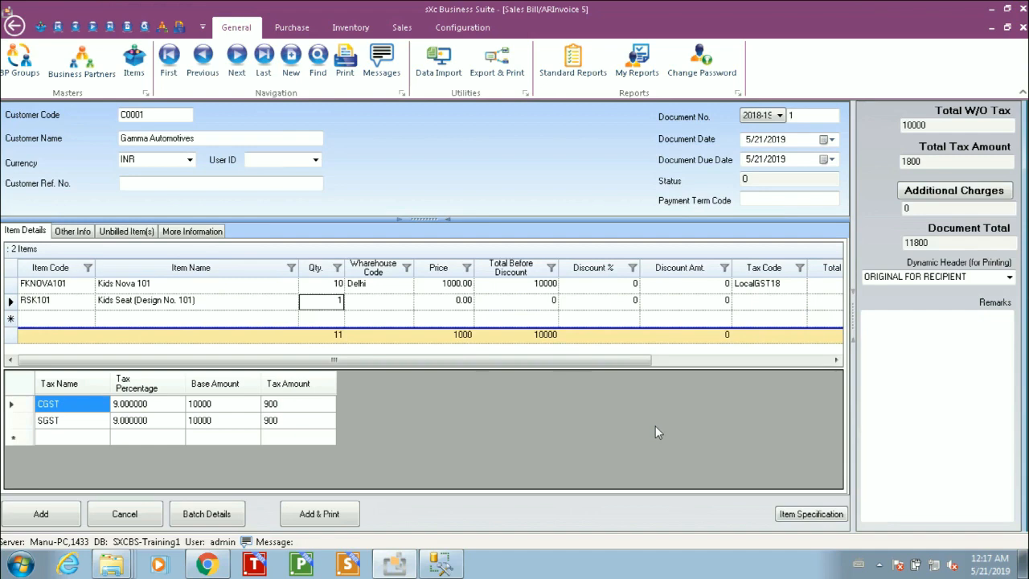
key(Tab)
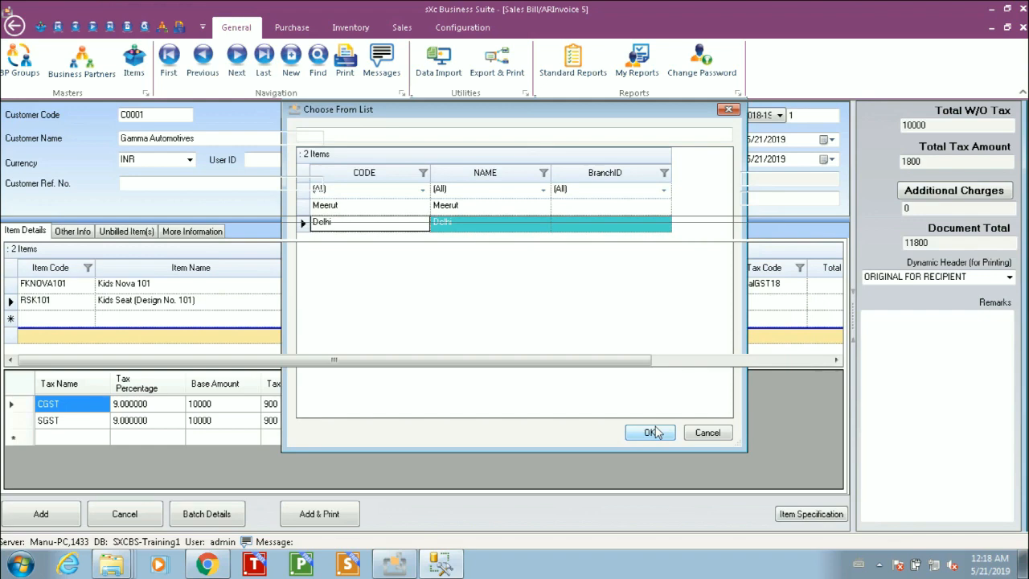
click(654, 432)
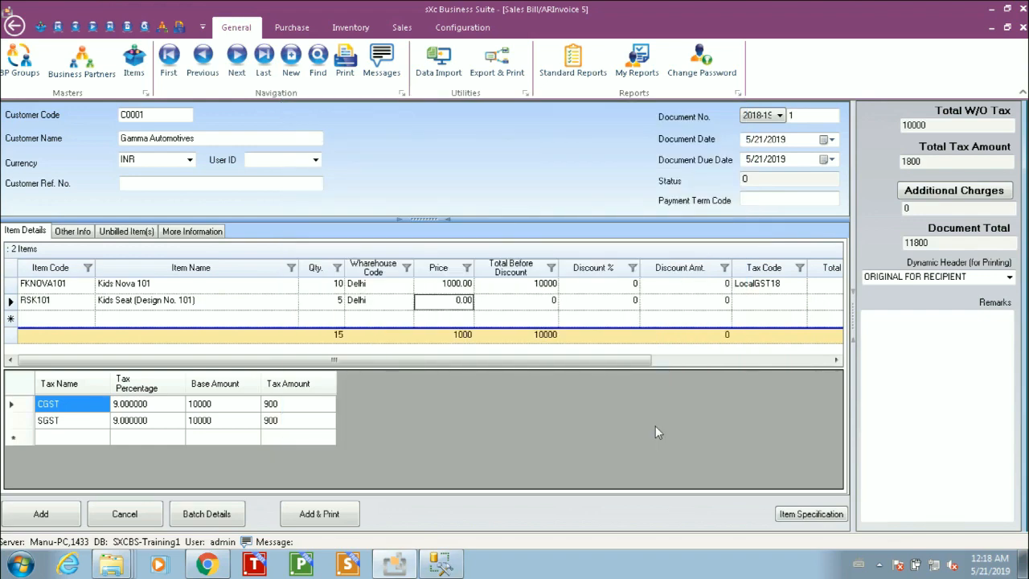
Set the Kids Seat line's price to 150 and assign it the tax code LocalGST18.
text(150)
key(Tab)
key(Tab)
key(Tab)
key(Tab)
key(Tab)
key(Down)
key(Down)
key(Up)
click(652, 433)
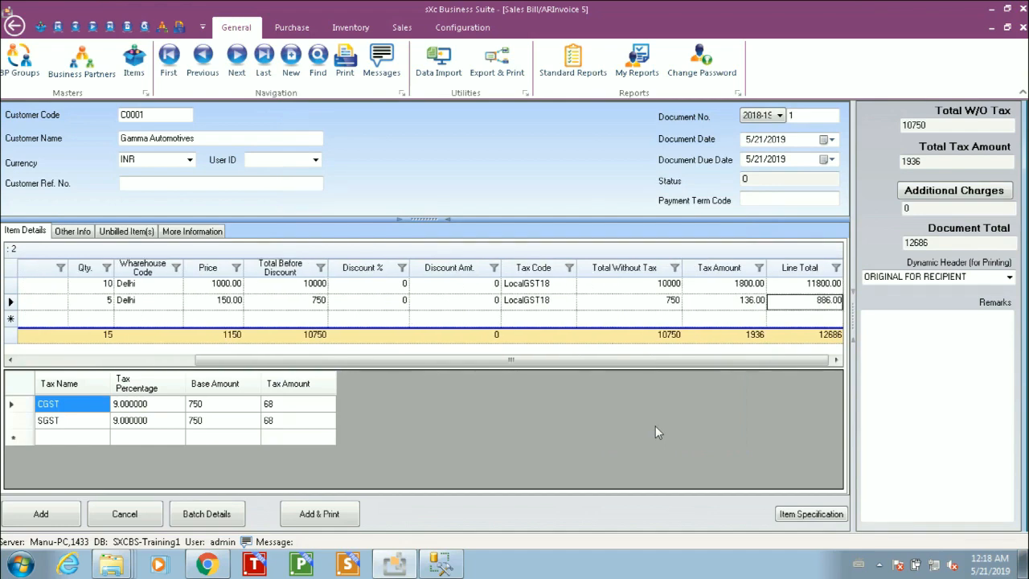
Check both item lines in the grid and add the completed Gamma Automotives invoice to save it.
key(Left)
key(Left)
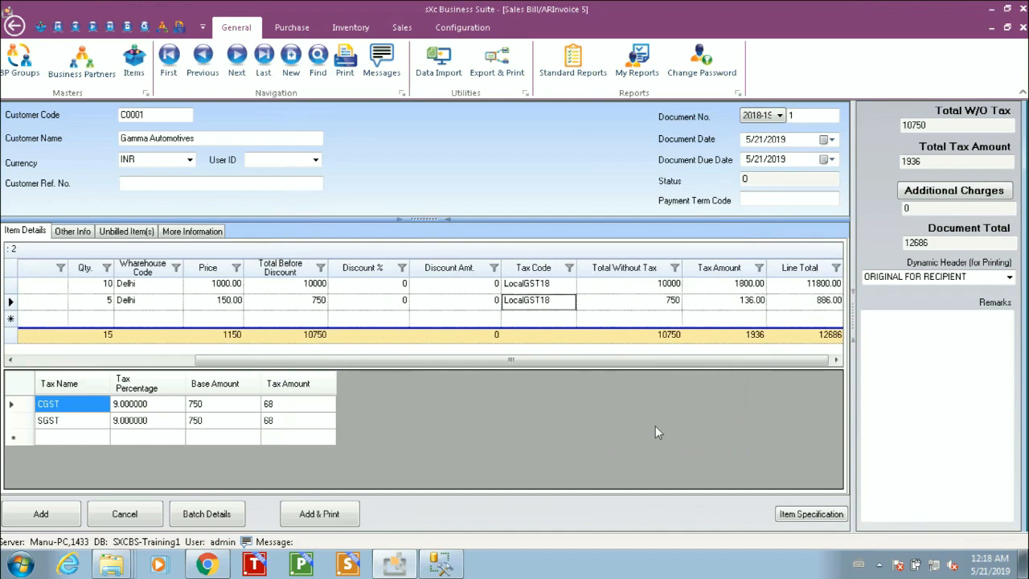
key(Home)
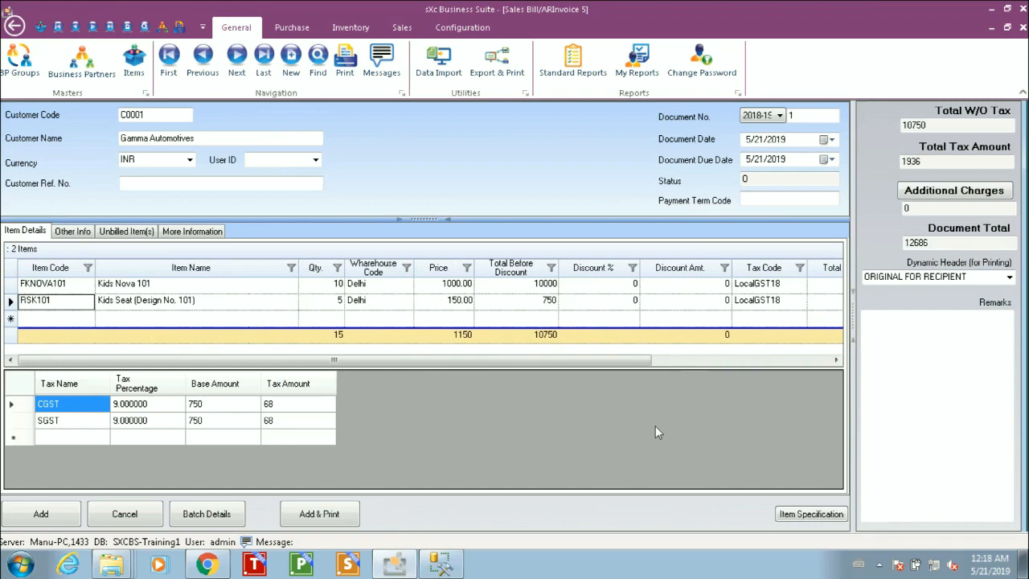
key(Up)
key(Down)
drag(621, 363, 344, 399)
click(40, 514)
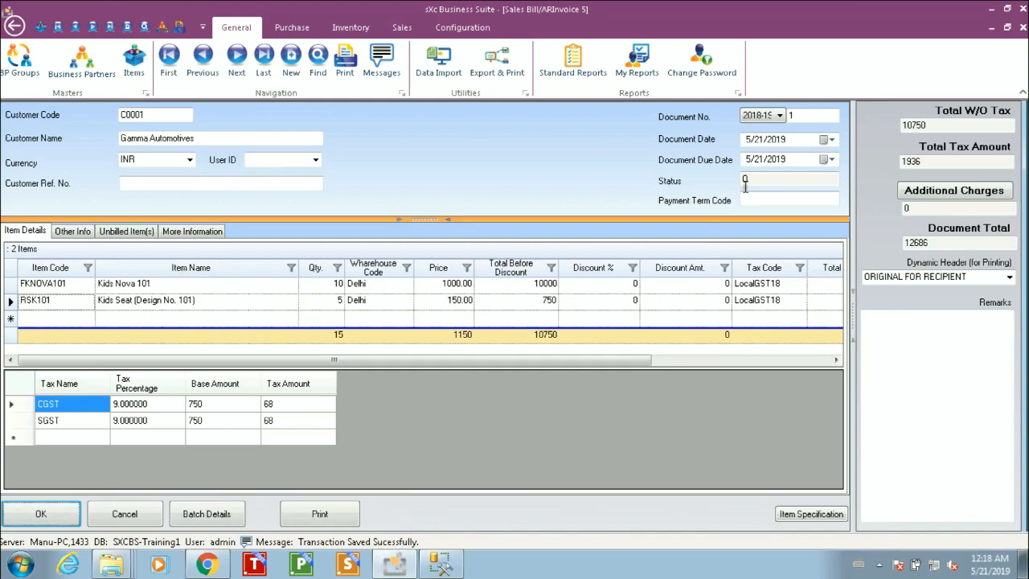
click(806, 117)
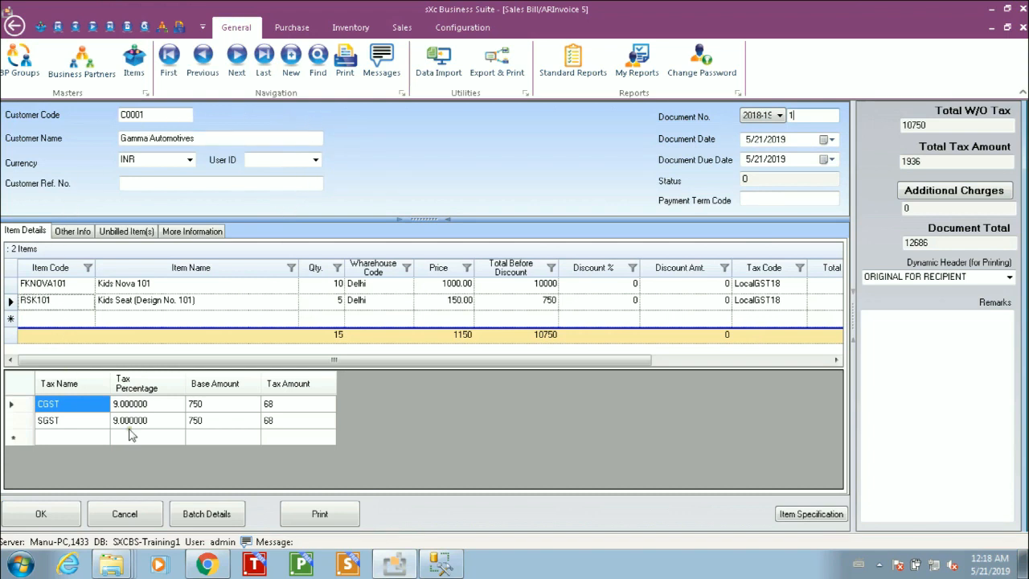
Generate the print preview of the saved invoice and review it, including the company's PAN and GSTIN fields in the header.
click(350, 63)
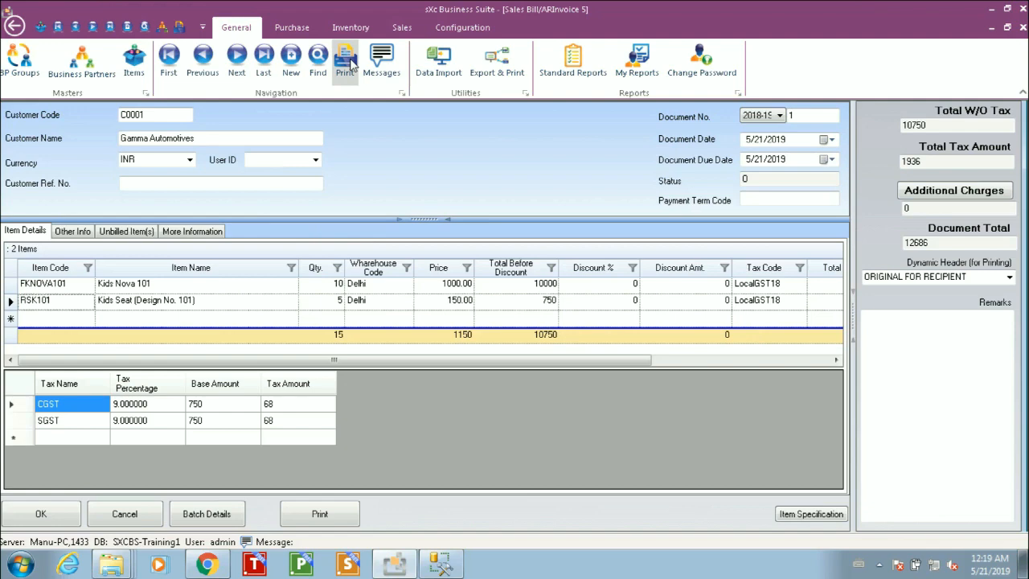
click(351, 62)
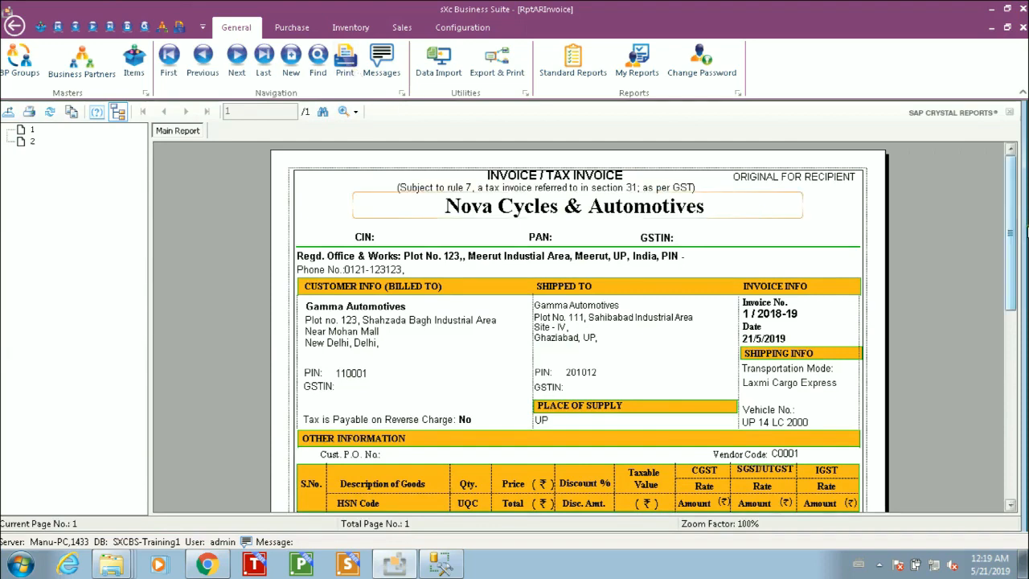
drag(1013, 252, 1018, 444)
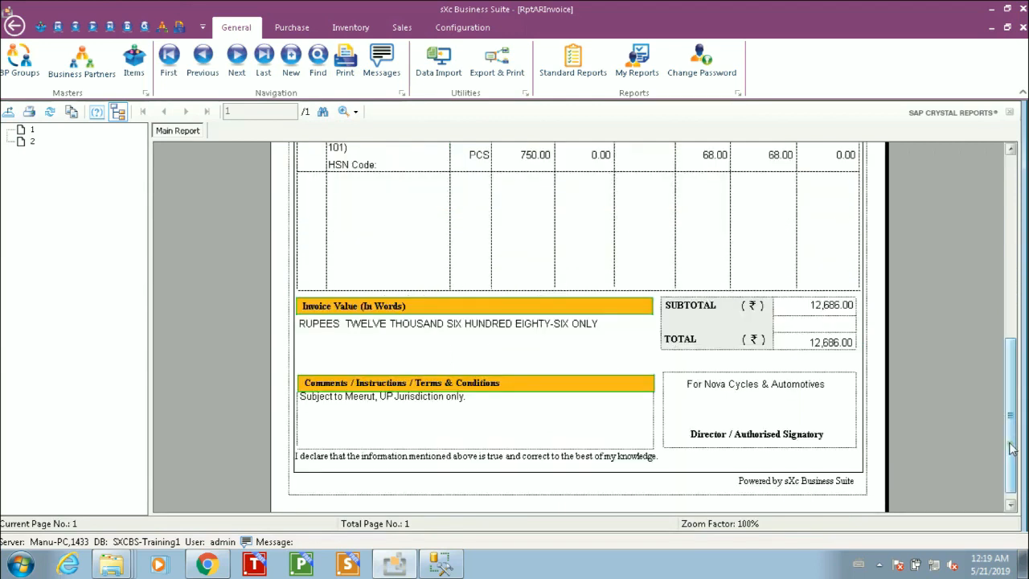
drag(1014, 442, 1005, 188)
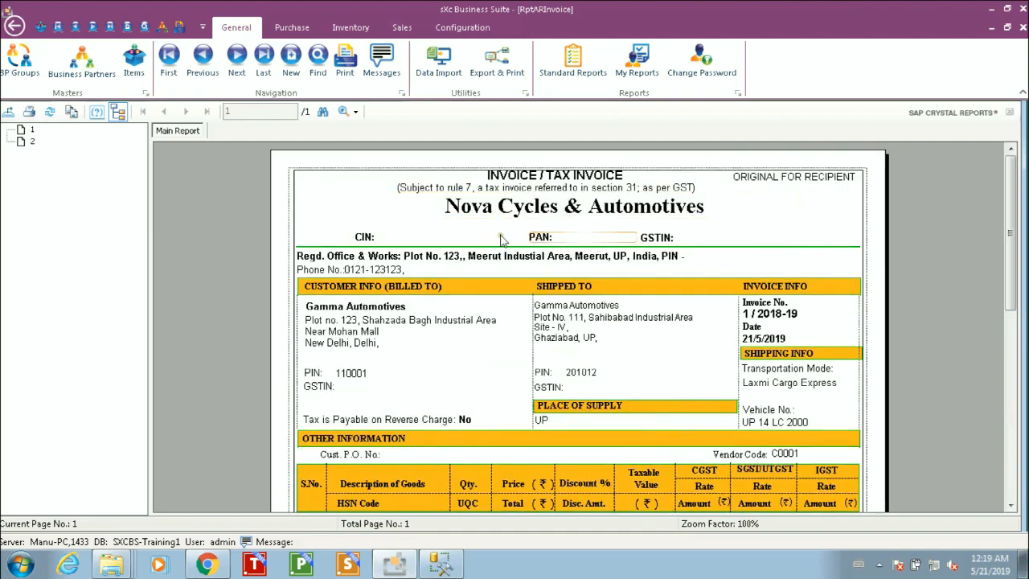
click(528, 239)
click(643, 240)
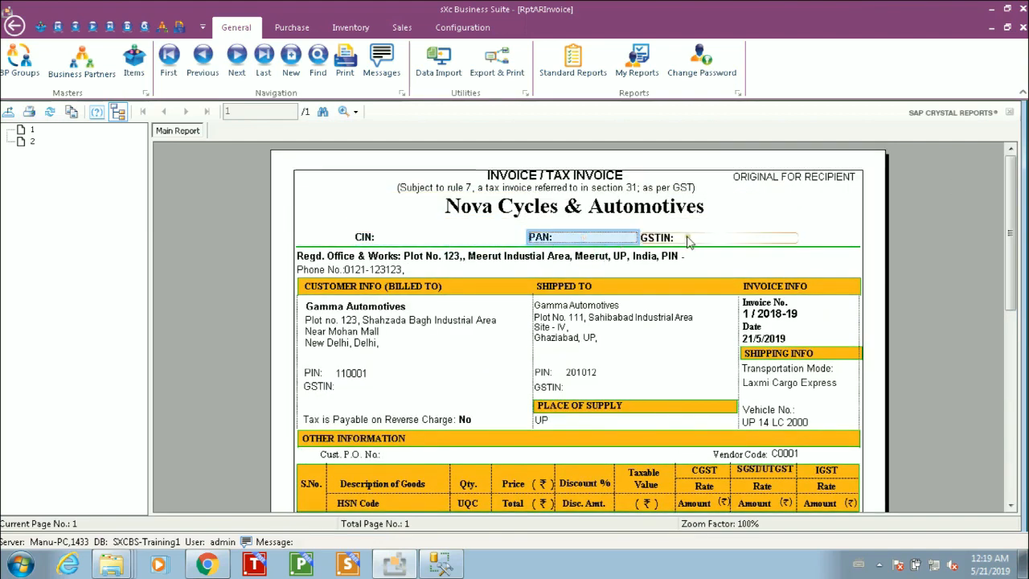
click(689, 239)
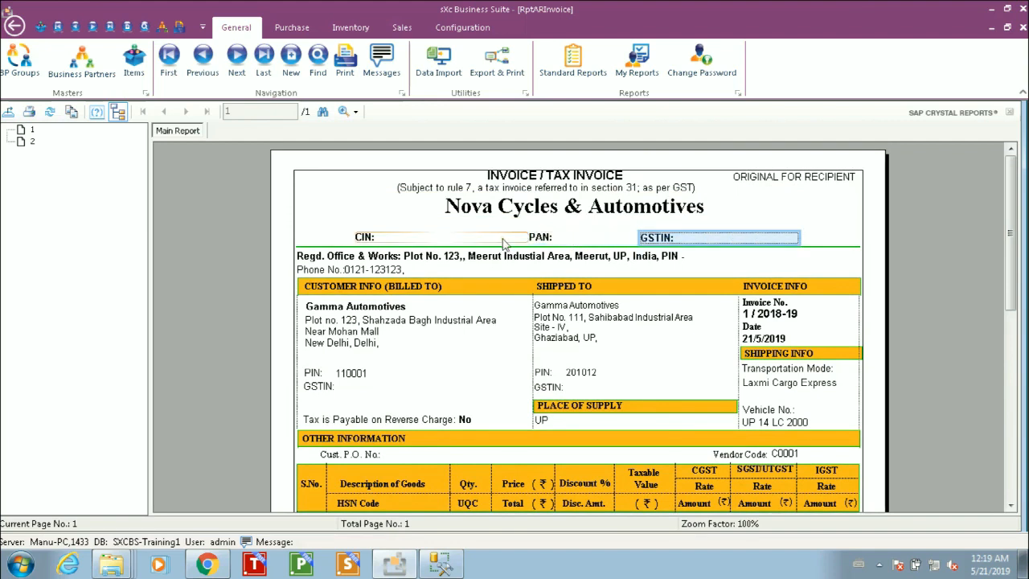
Look at the PAN No., CIN and GSTIN fields of the registered office in the initial configuration, and close it without changes.
click(486, 32)
click(27, 67)
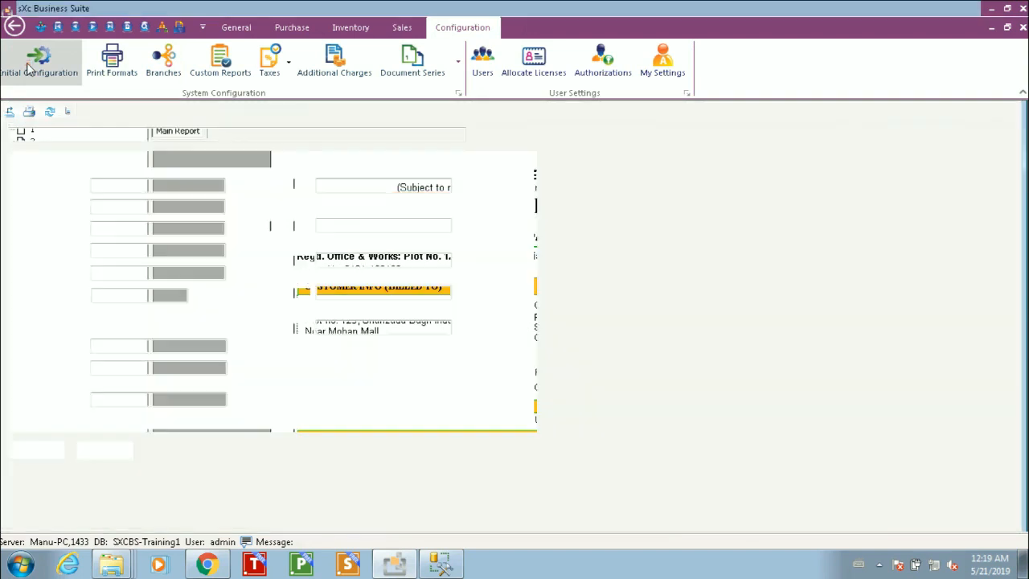
click(328, 260)
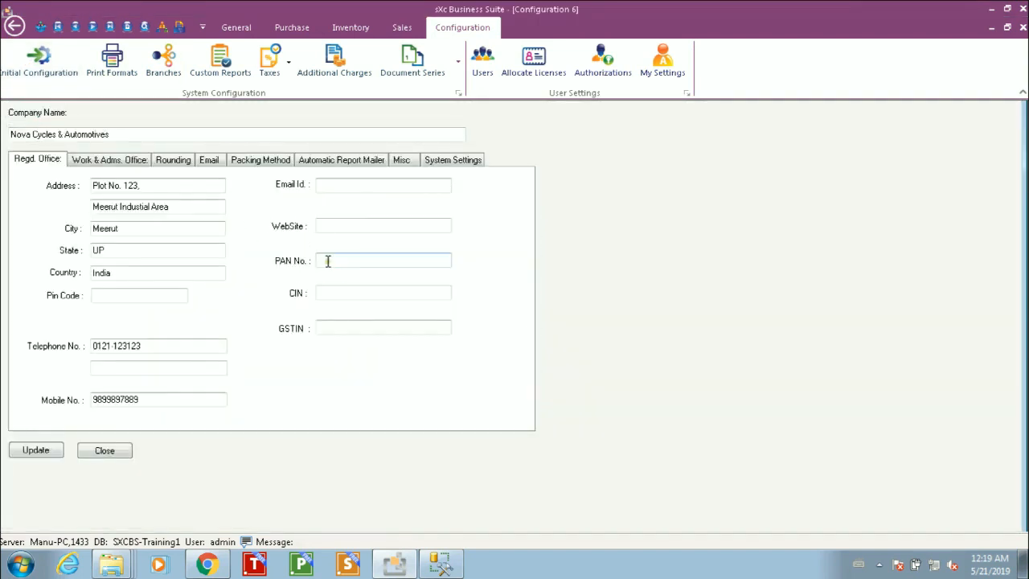
click(338, 294)
click(341, 326)
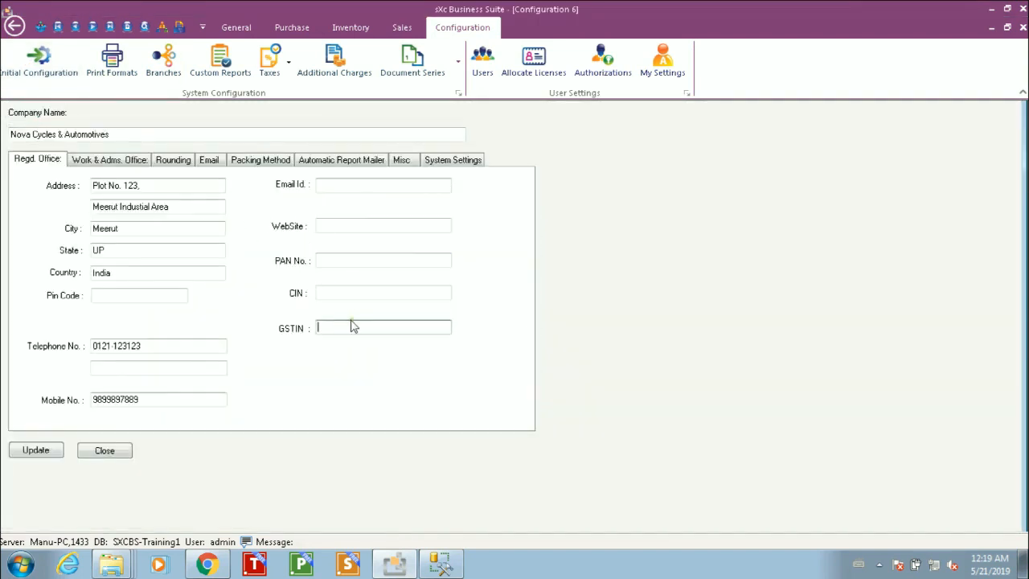
click(97, 451)
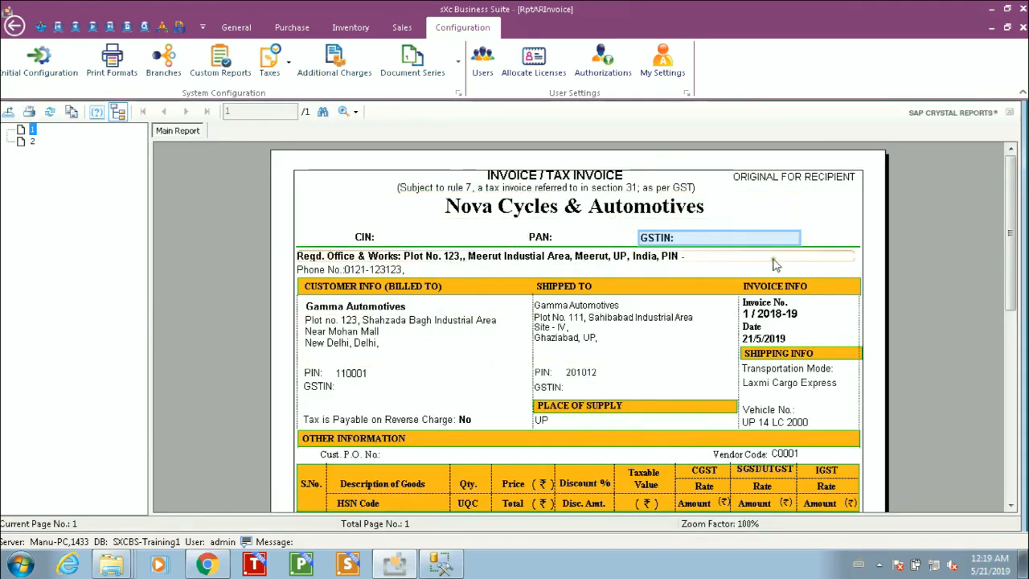
Review the invoice preview from header to totals and view the print options without printing.
drag(1011, 274, 1013, 448)
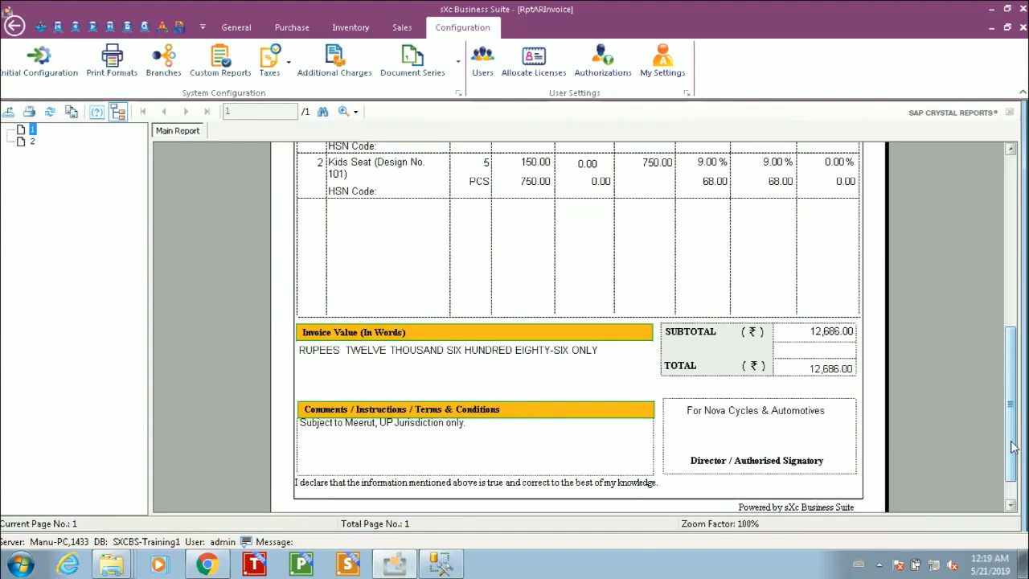
drag(1013, 448, 1014, 259)
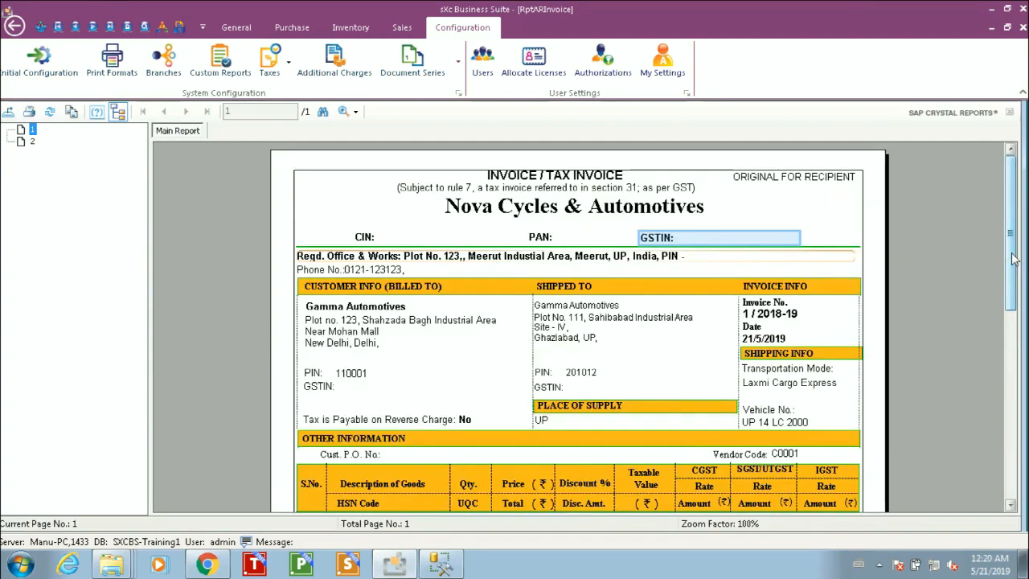
drag(1015, 259, 1013, 315)
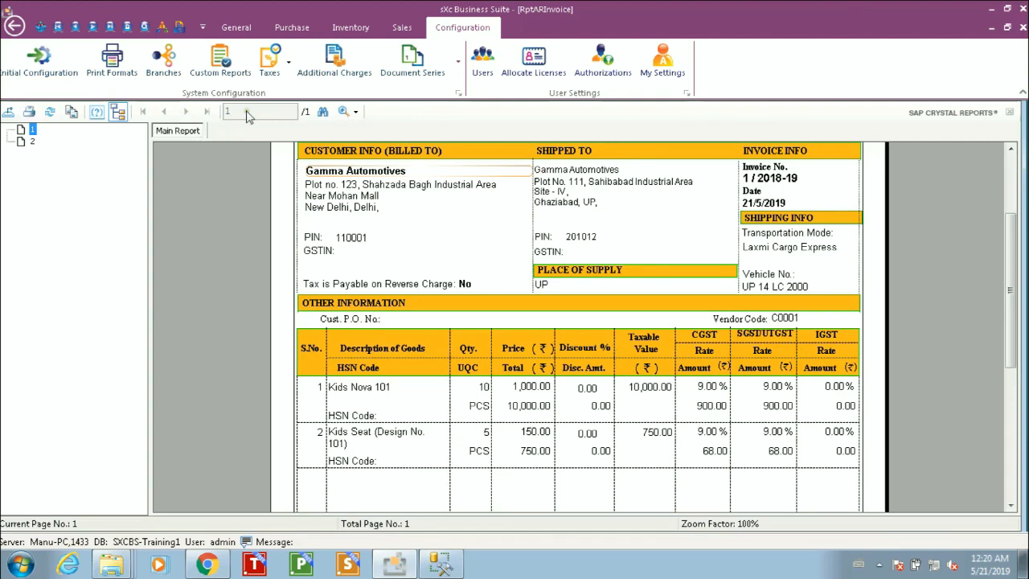
click(29, 113)
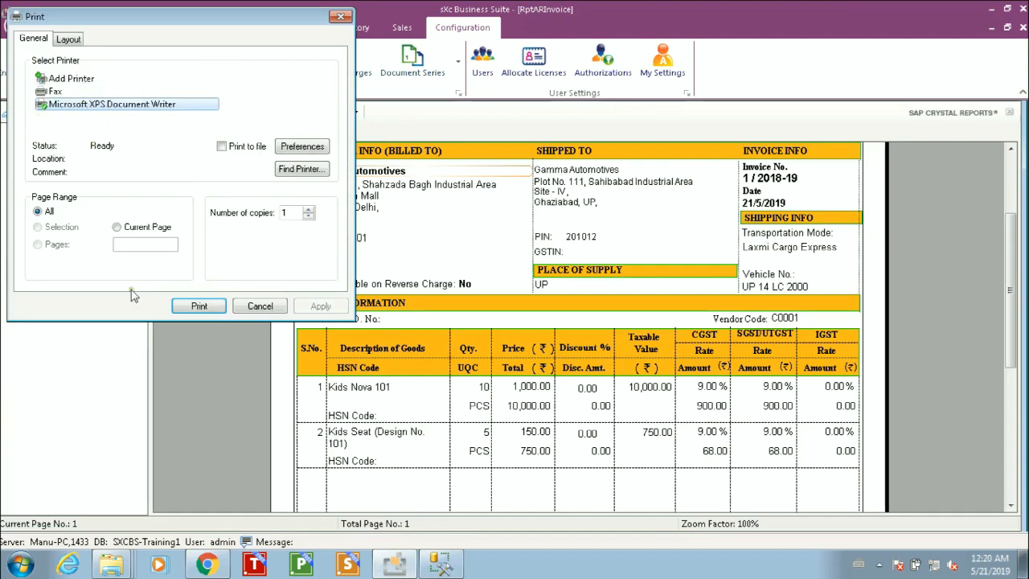
click(256, 307)
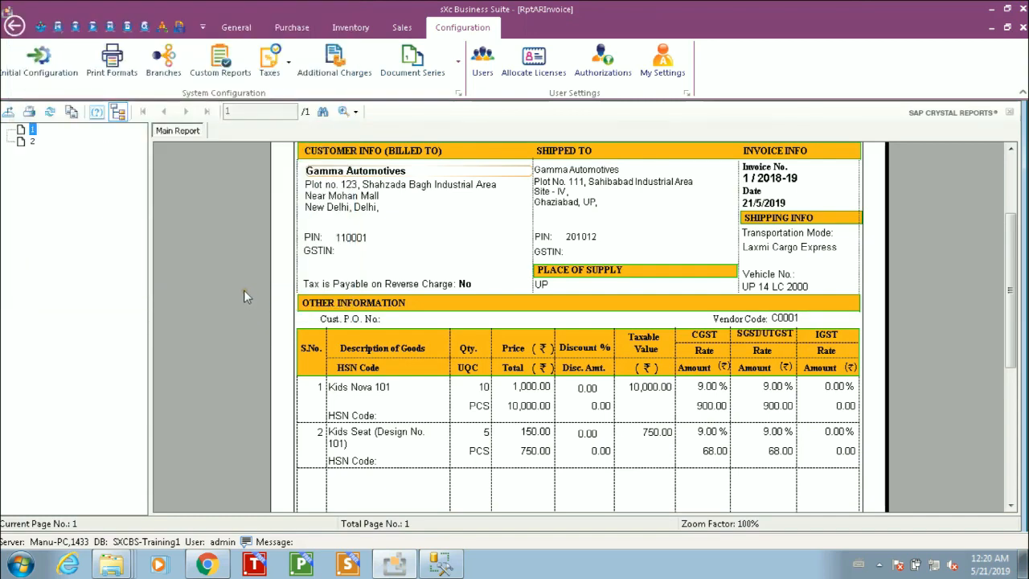
drag(1009, 240, 1009, 179)
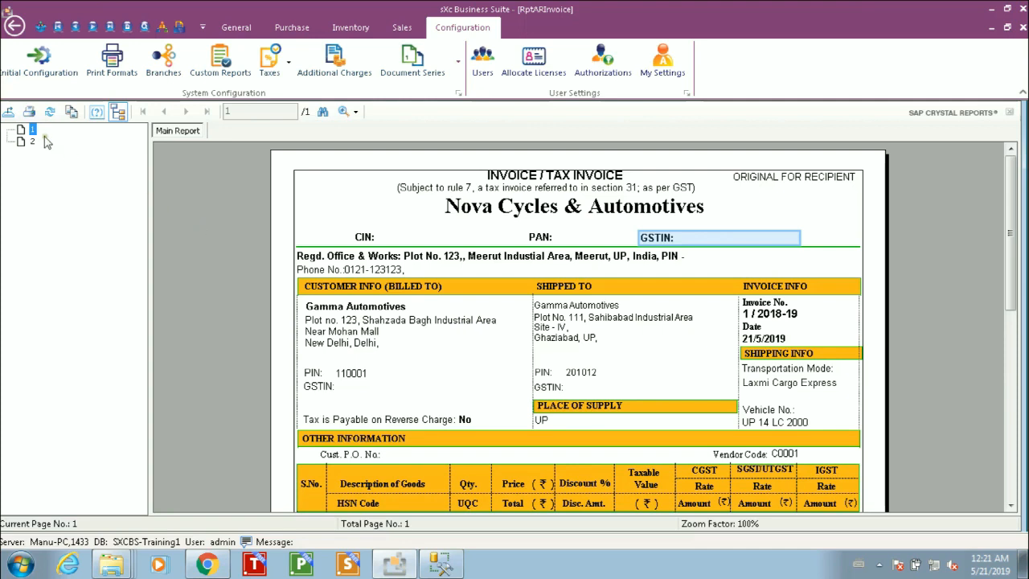
Start exporting the invoice report and set the export format to PDF (*.pdf).
click(8, 115)
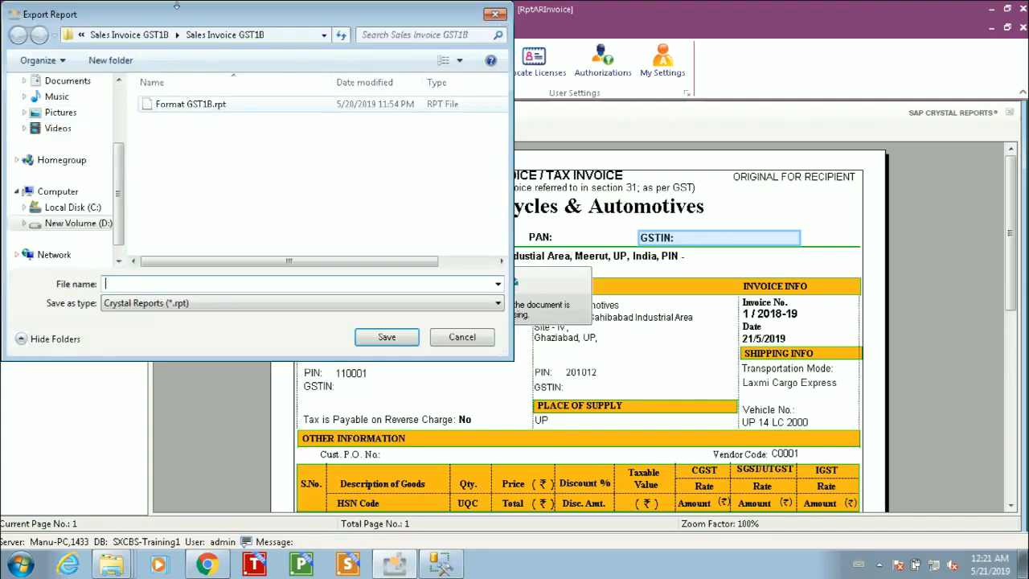
drag(179, 13, 305, 93)
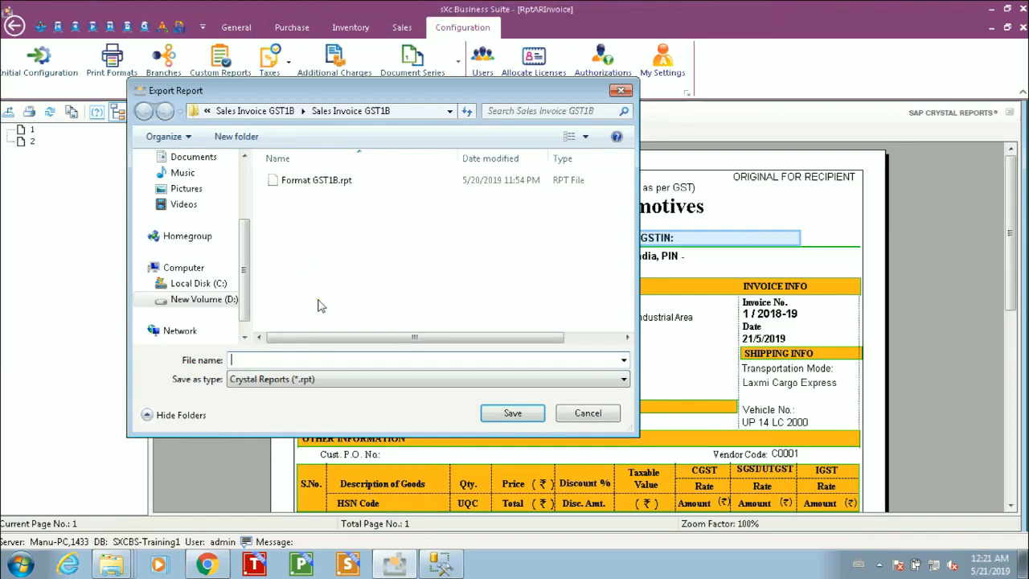
click(312, 379)
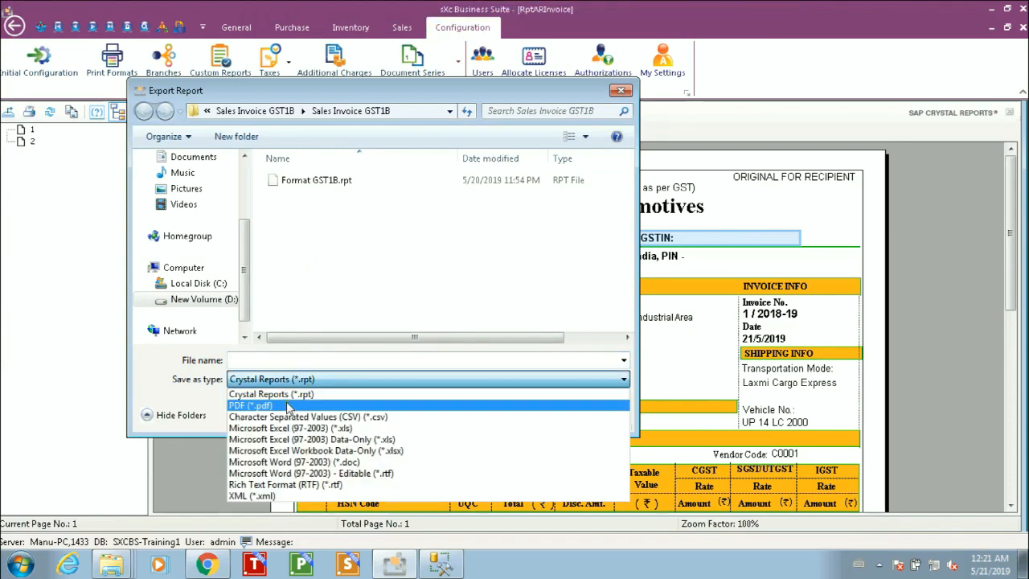
click(287, 406)
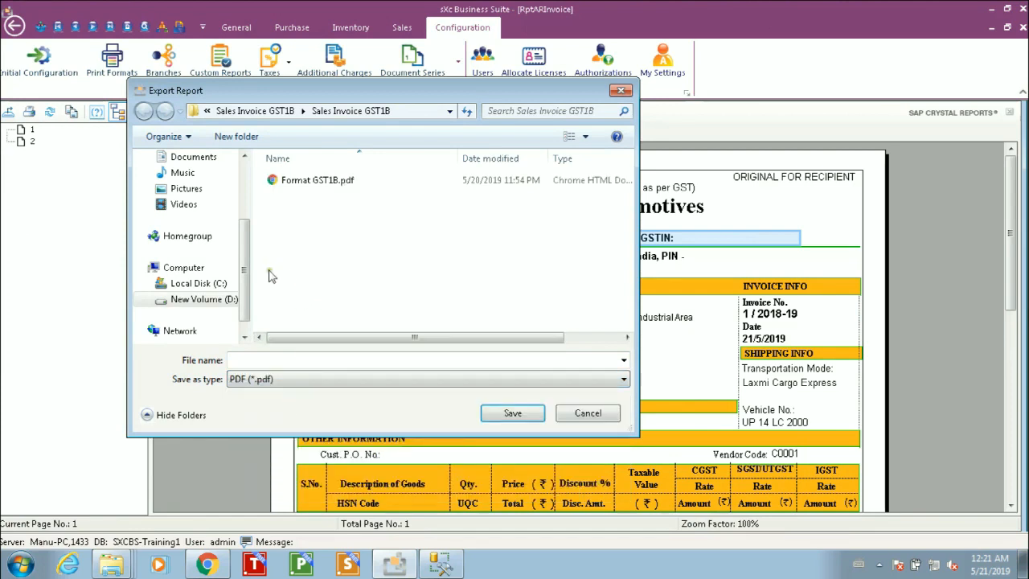
Save the exported invoice on the Desktop as Test Invoice 1.
drag(246, 259, 243, 164)
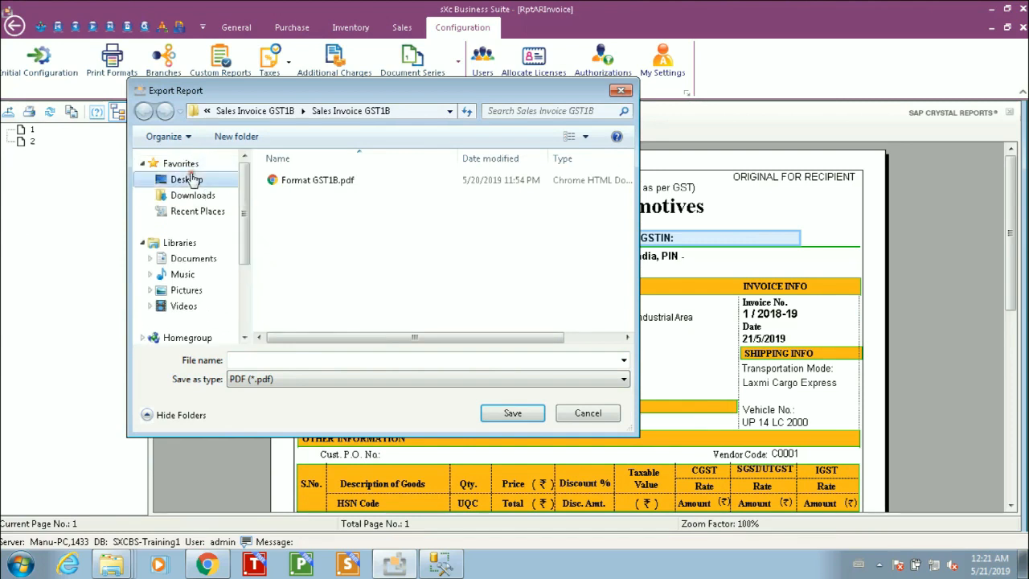
click(190, 179)
click(268, 359)
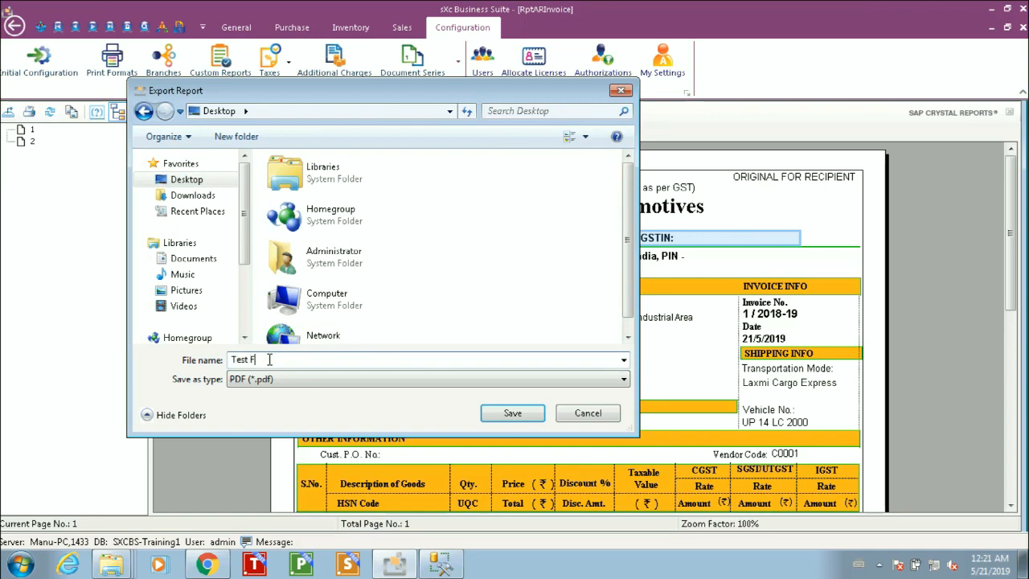
text(Test Invoice 1)
click(515, 414)
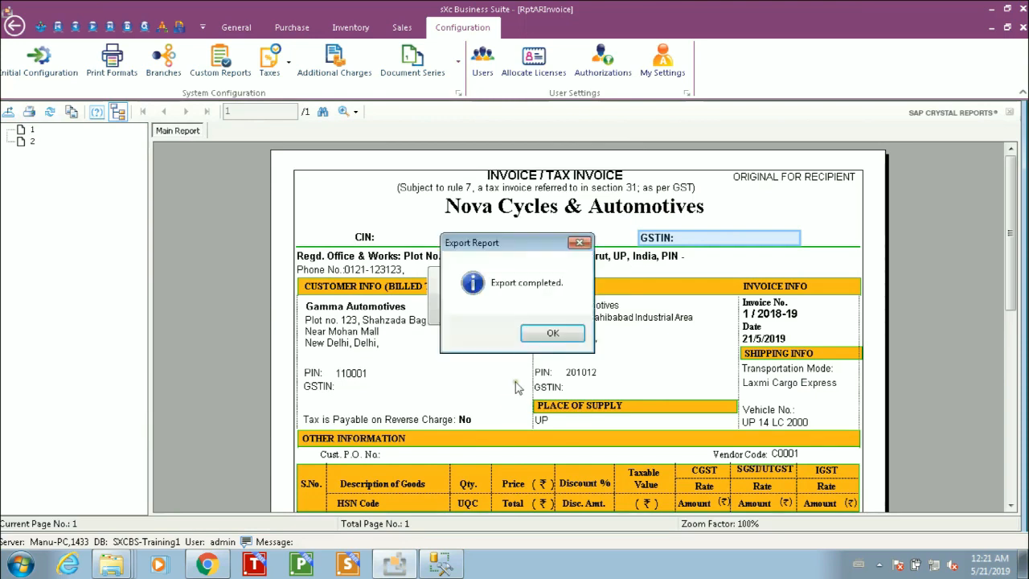
click(535, 338)
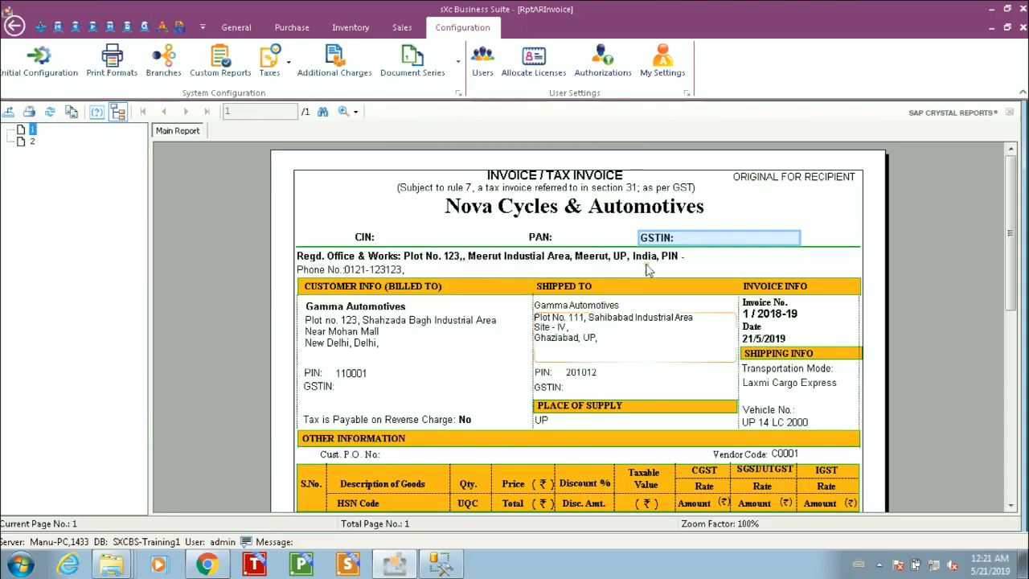
Open the exported Test Invoice 1.pdf from the desktop and review it down to the totals and signature block.
click(991, 9)
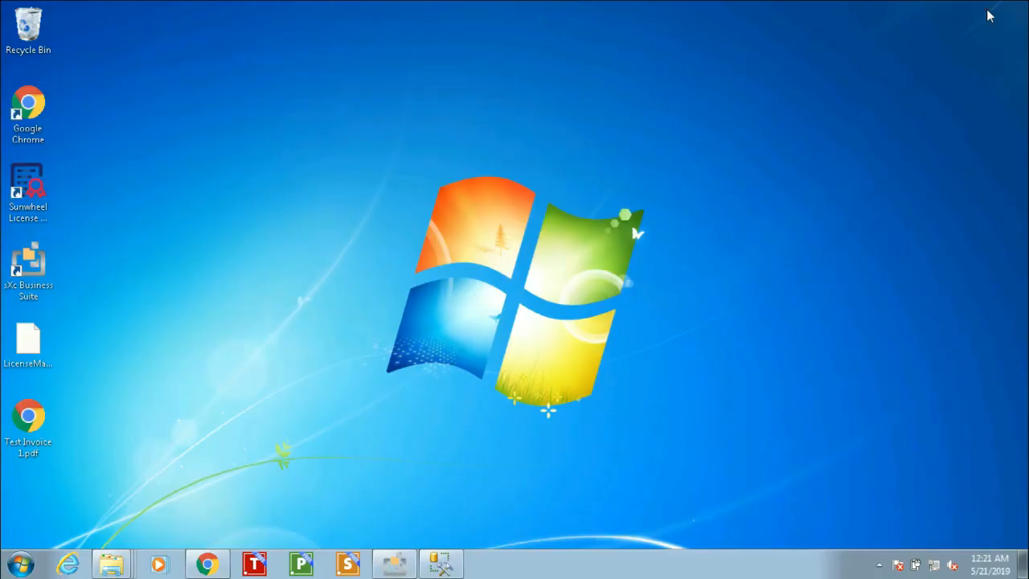
double_click(21, 451)
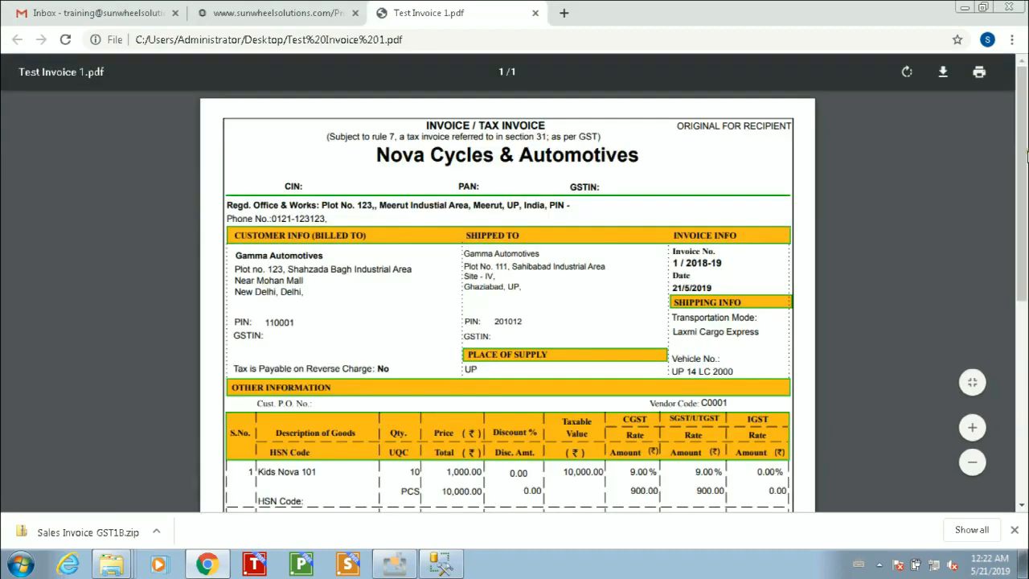
drag(1023, 160, 997, 323)
scroll(997, 324, down, 2)
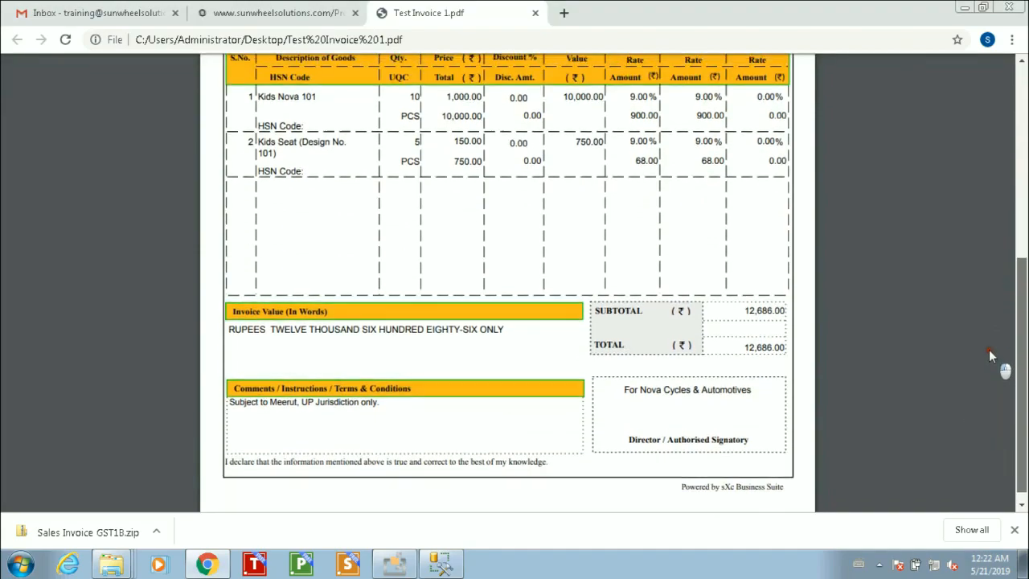
Return from the exported PDF to sXc Business Suite and set the invoice's dynamic print header to DUPLICATE FOR TRANSPORTER.
scroll(969, 169, up, 5)
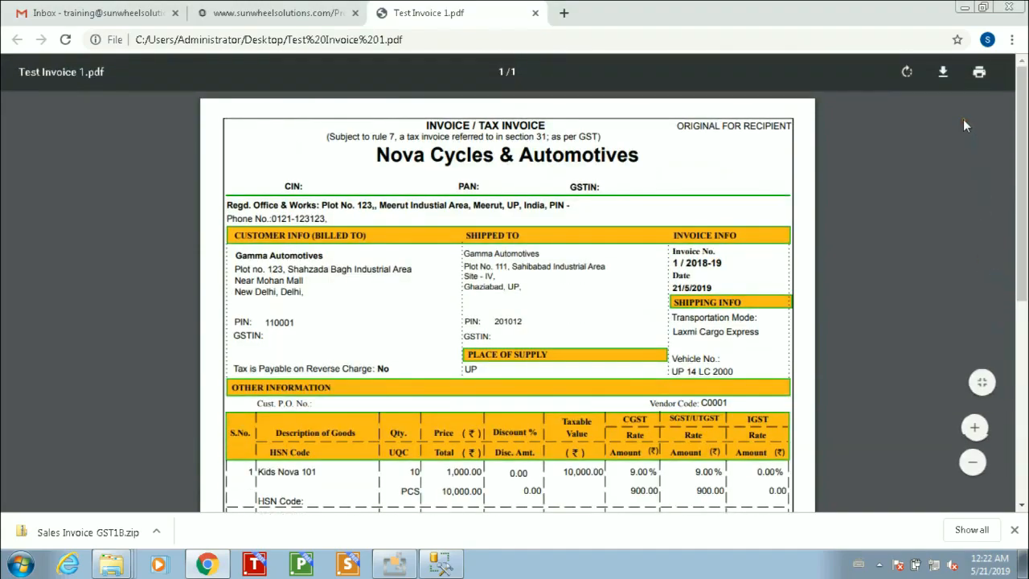
click(965, 7)
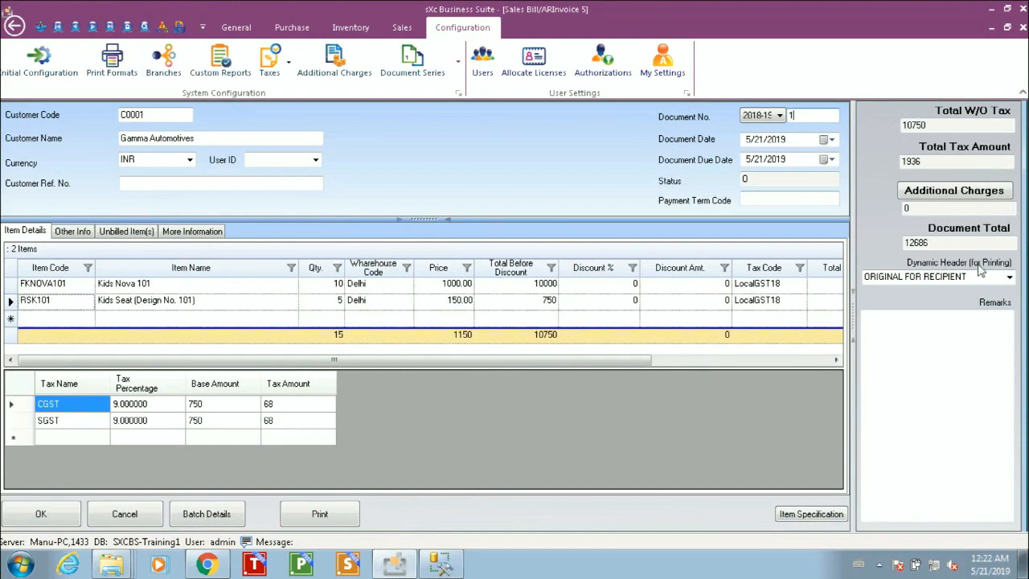
click(1009, 277)
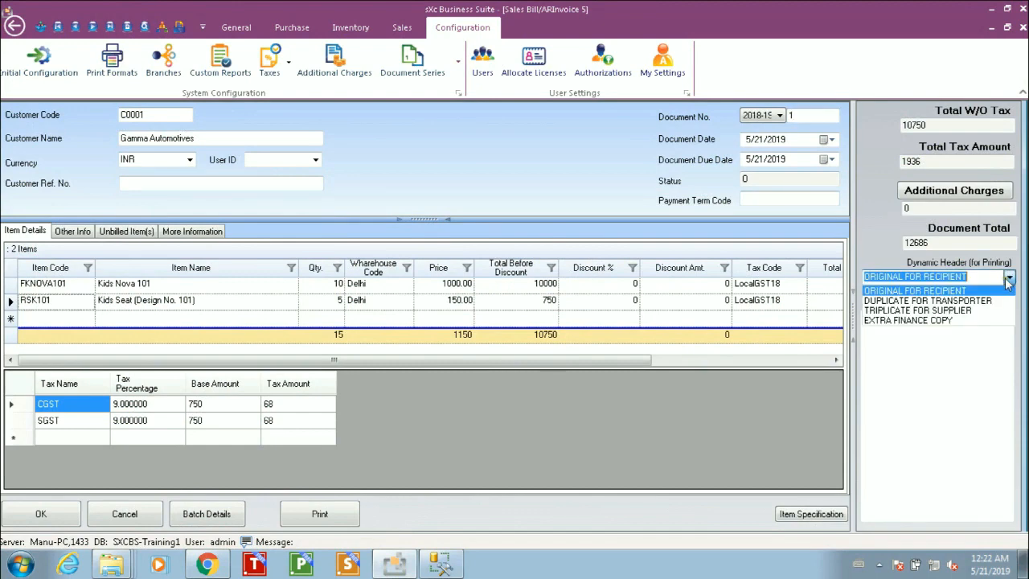
click(906, 301)
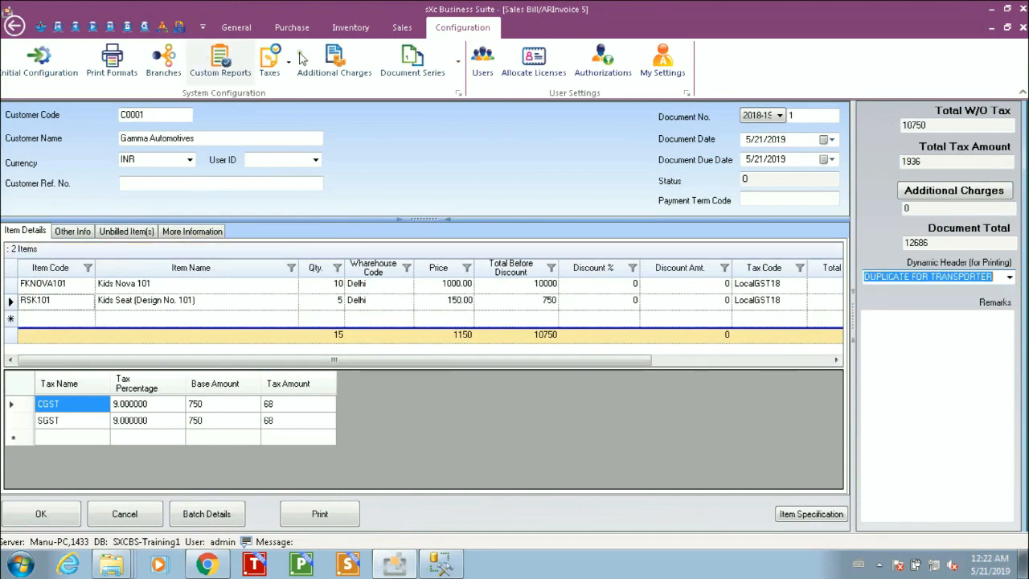
Preview the invoice's print layout, check the copy label in its header, and close the preview.
click(238, 29)
click(346, 63)
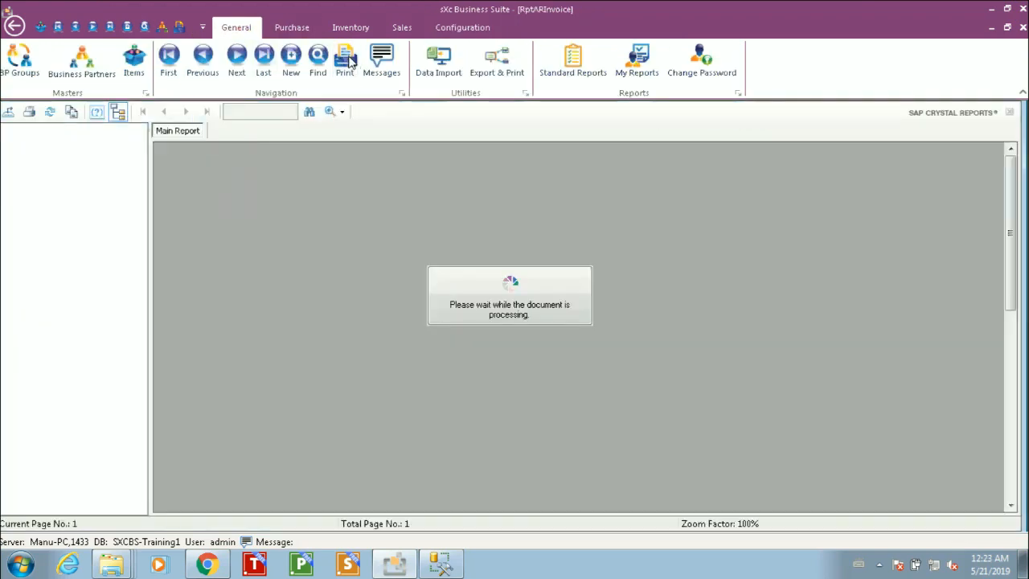
click(775, 183)
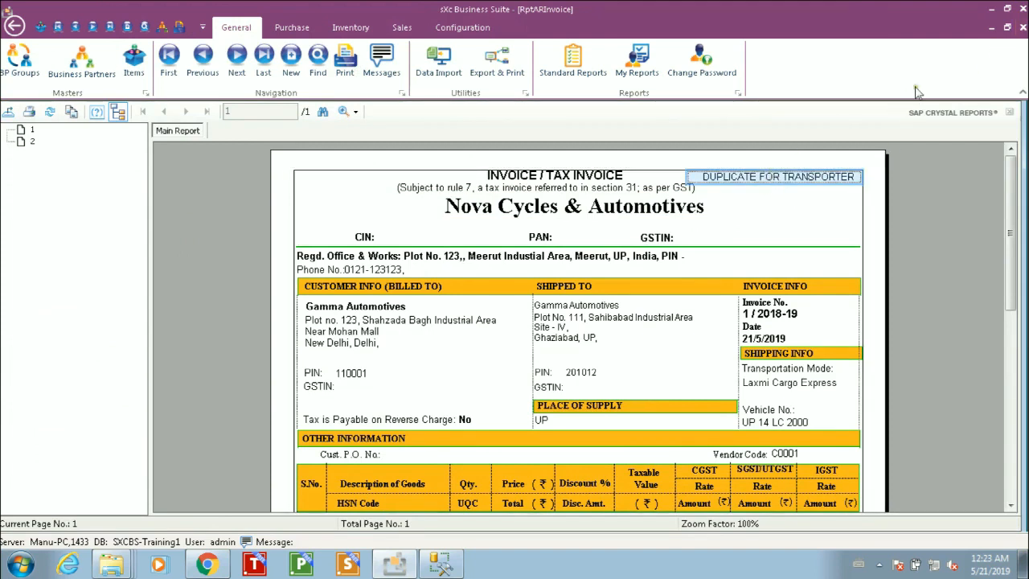
click(1021, 28)
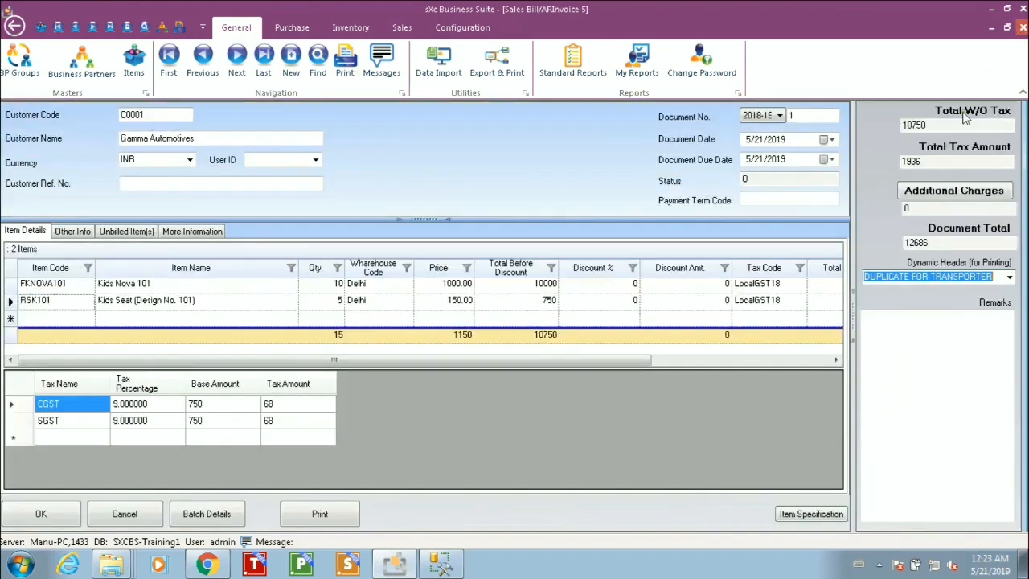
Edit the invoice's dynamic print header to read DUPLICATE FOR SUPPLIER and check it in the print preview.
click(1009, 278)
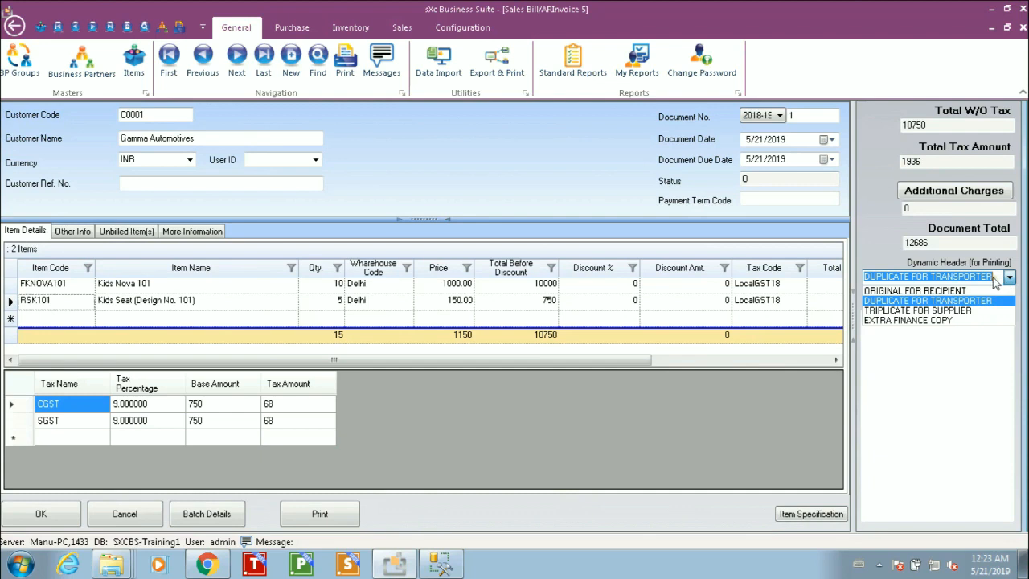
click(995, 282)
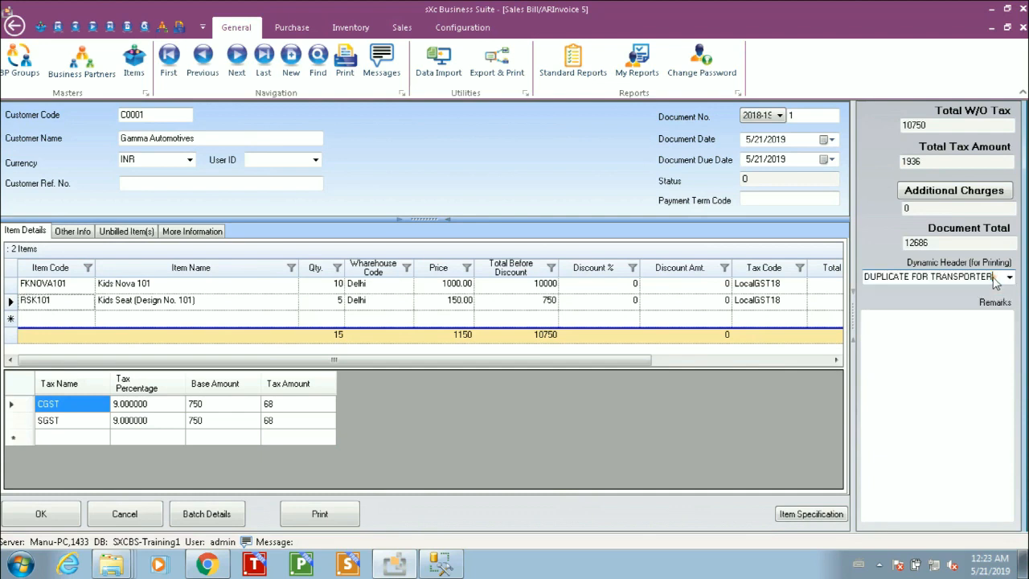
key(shift+Left)
key(shift+Left)
key(shift+Left)
key(shift+Left)
key(shift+Left)
key(shift+Left)
key(shift+Left)
key(shift+Left)
key(shift+Left)
key(shift+Left)
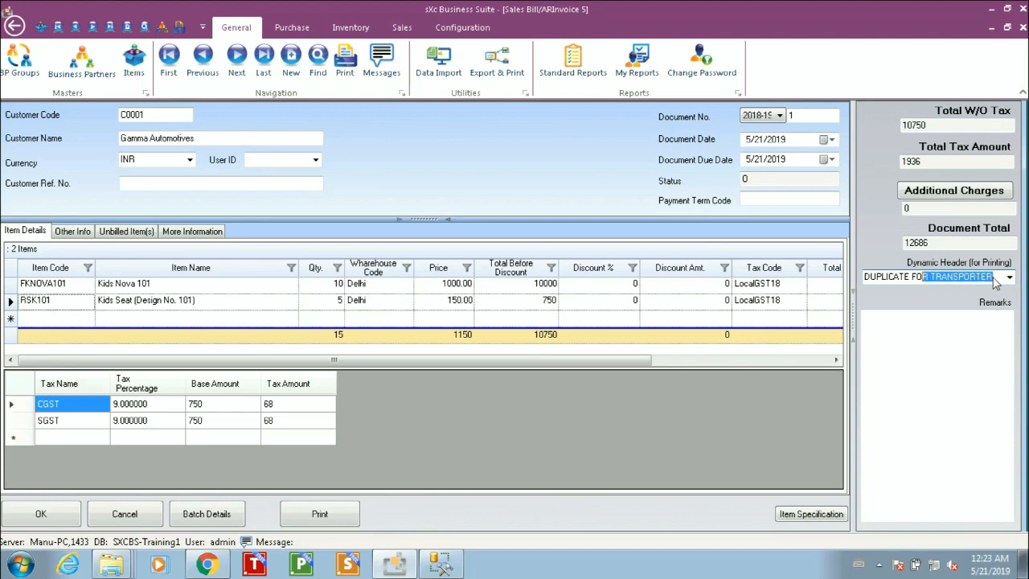
key(shift+Home)
click(996, 278)
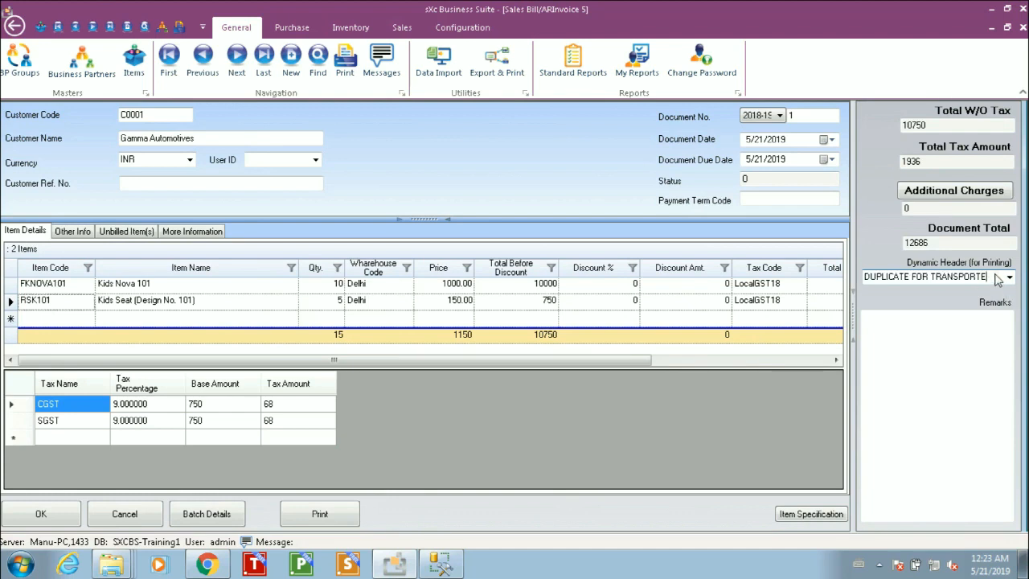
key(BackSpace)
key(BackSpace)
key(BackSpace)
key(BackSpace)
key(BackSpace)
key(BackSpace)
key(BackSpace)
key(BackSpace)
key(BackSpace)
key(BackSpace)
key(BackSpace)
key(BackSpace)
text(SUPPLI)
click(346, 64)
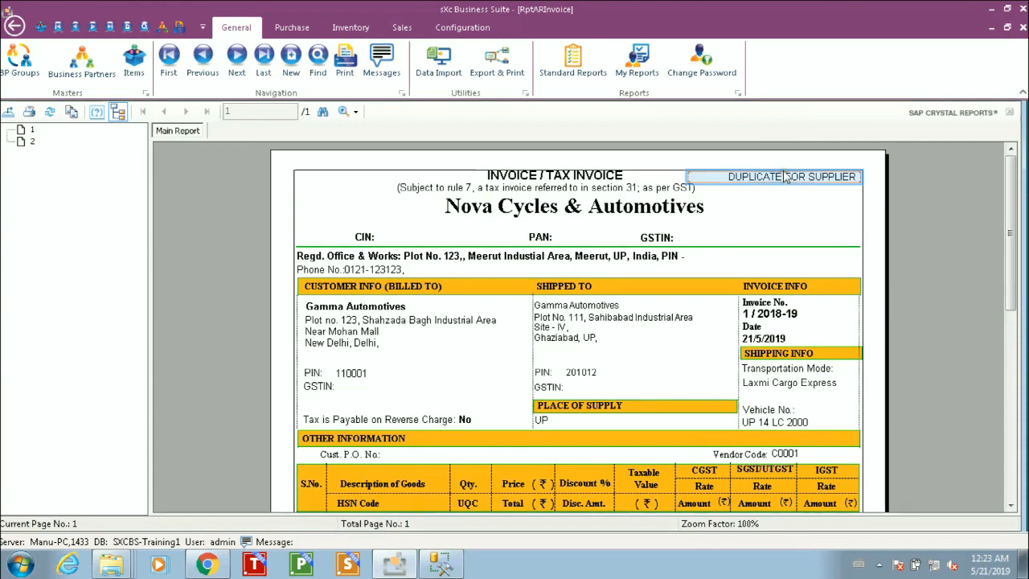
click(1024, 26)
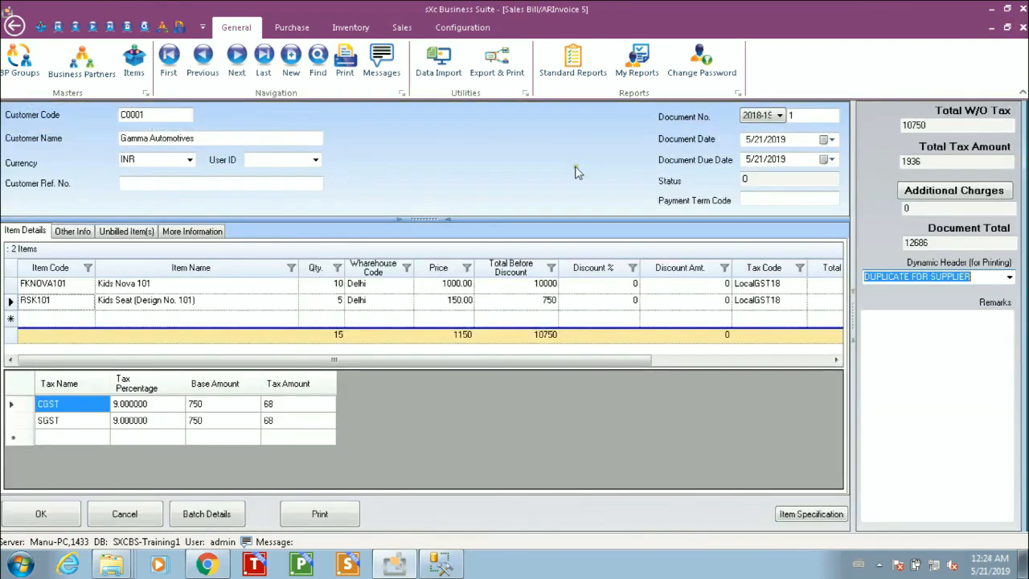